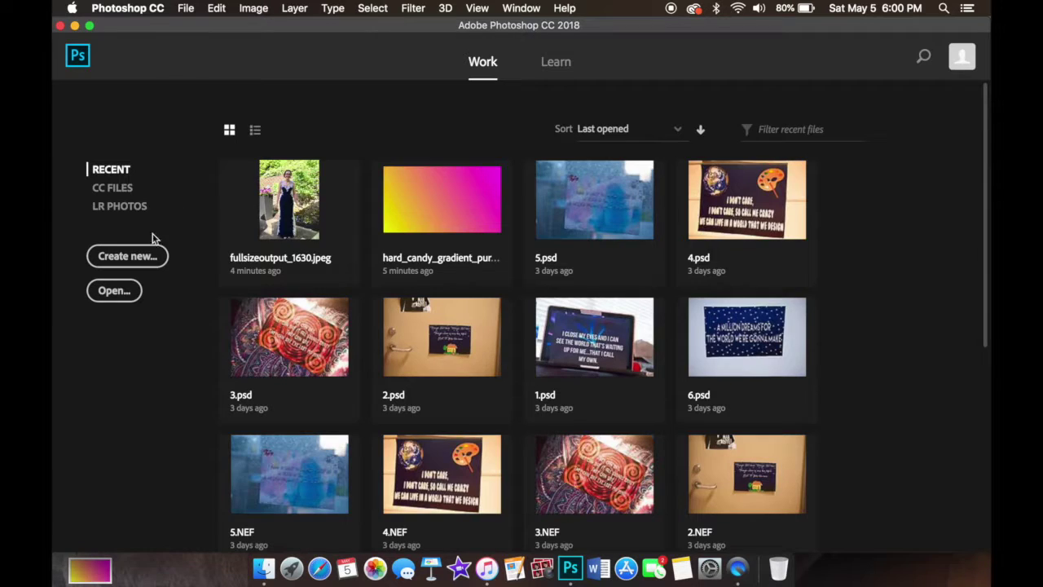
- Look up the laptop display resolution in About This Mac and create a 2560 × 1600 px document
left_click(127, 255)
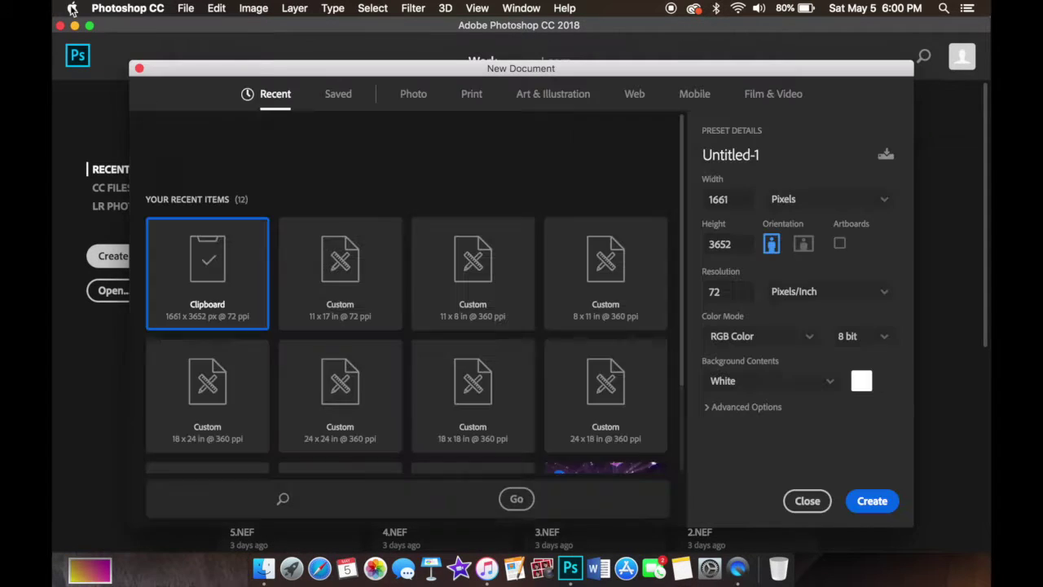
left_click(72, 8)
left_click(97, 29)
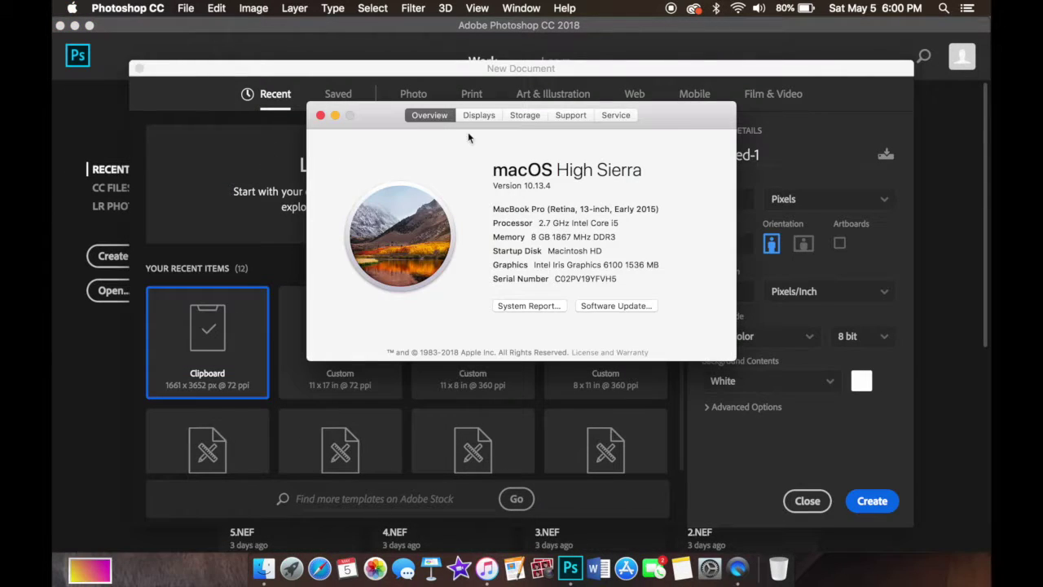
left_click(479, 115)
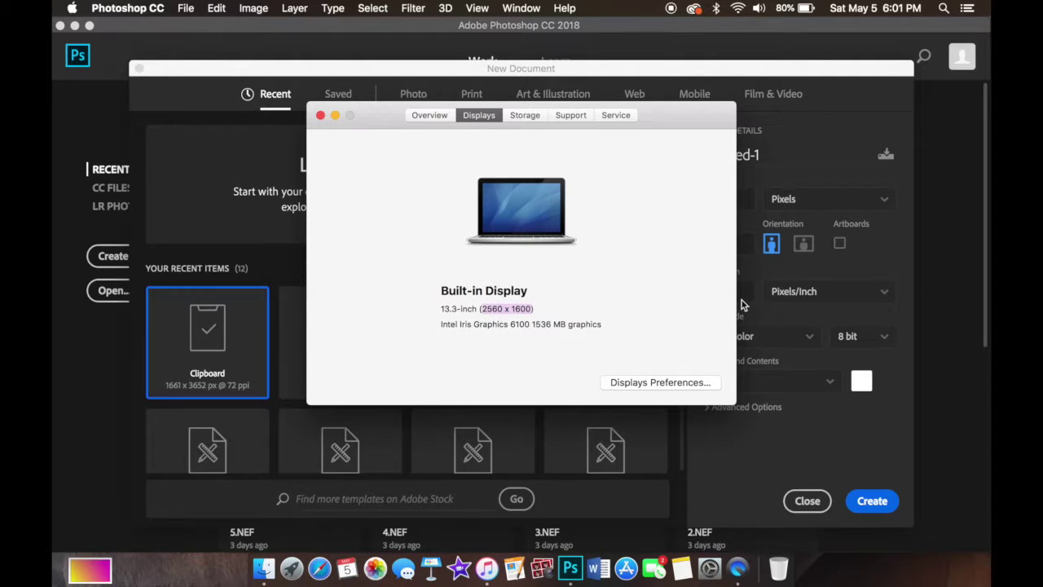
left_click(320, 115)
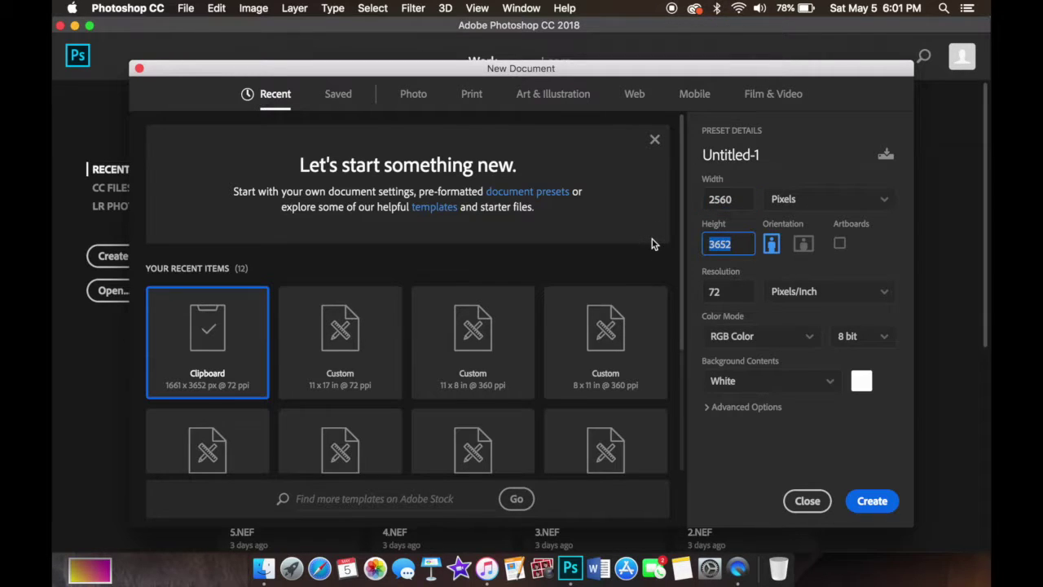
left_click(869, 501)
- Open the gradient PNG and drag it into the Untitled-1 banner
left_click(185, 8)
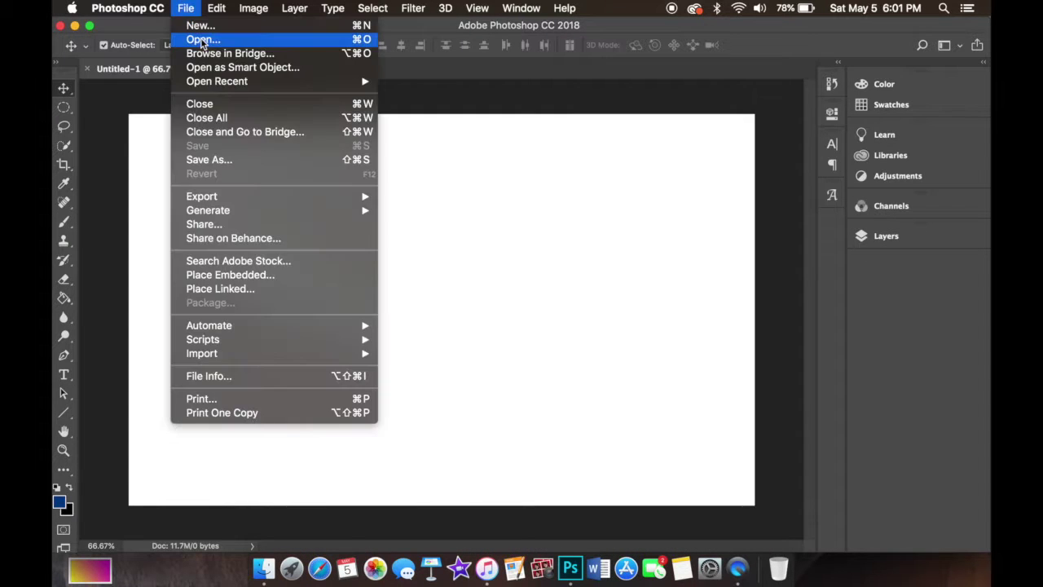
left_click(204, 38)
left_click(361, 220)
double_click(362, 220)
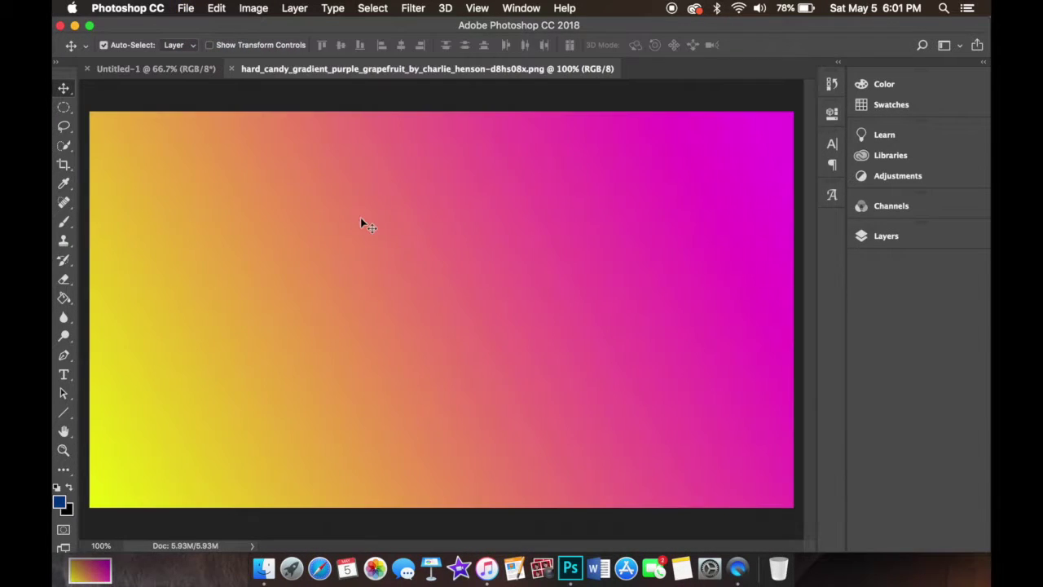
left_click_drag(361, 223, 377, 220)
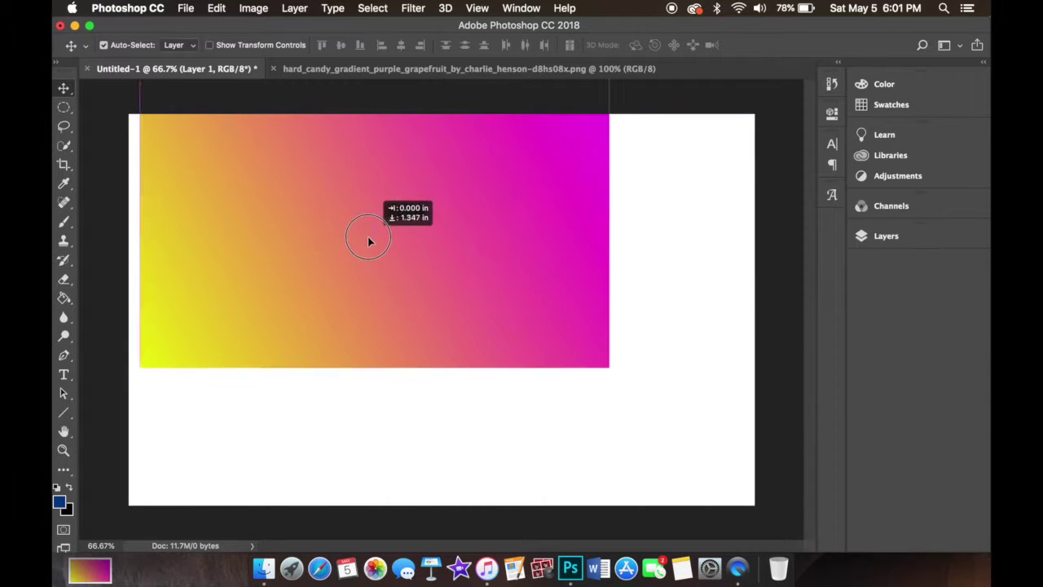
- Align the gradient to the top-left corner and scale it to fill the whole canvas
left_click_drag(375, 217, 359, 243)
key("ctrl+t")
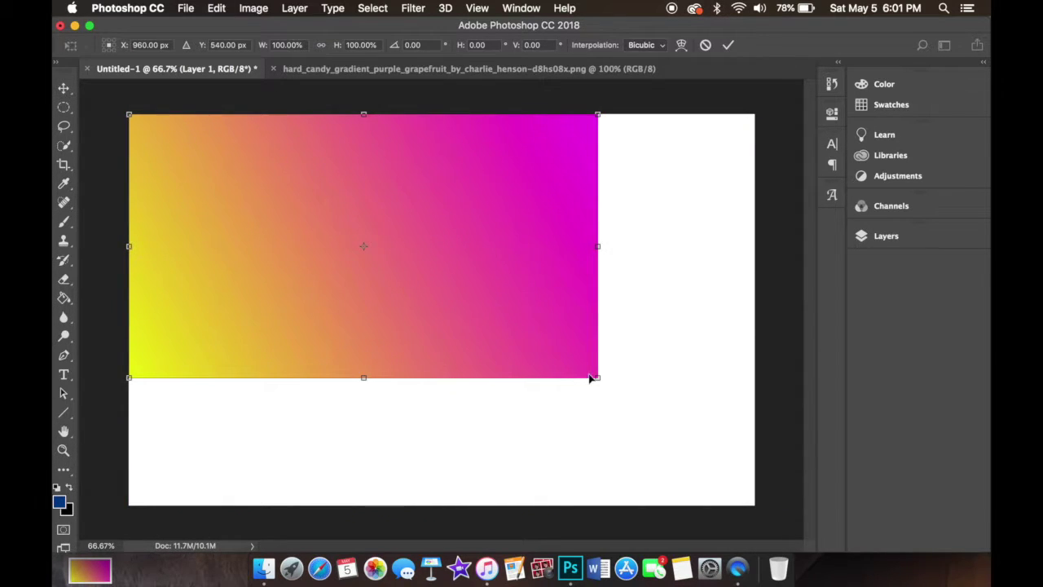
left_click_drag(598, 378, 770, 521)
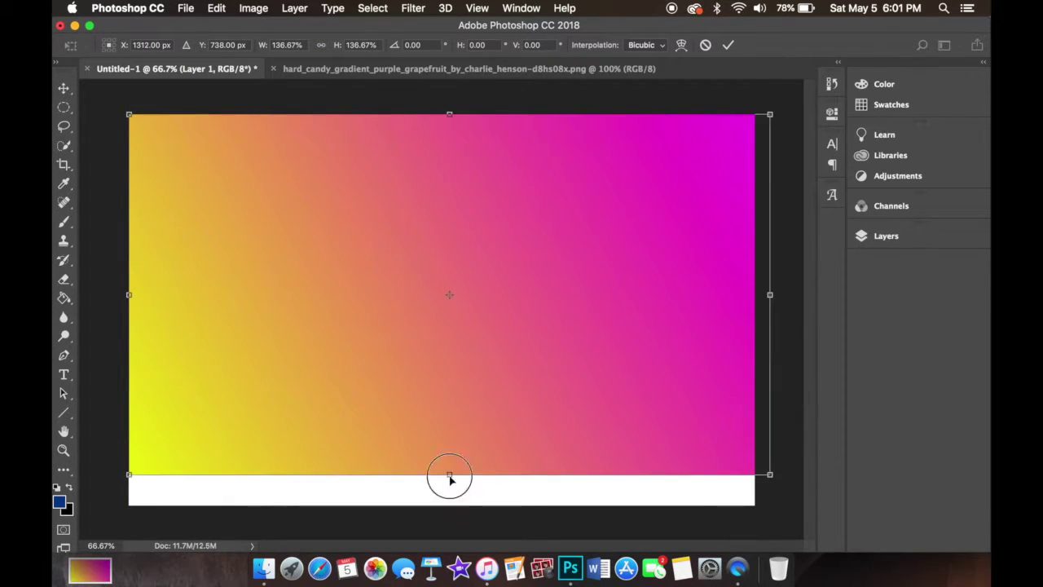
left_click_drag(449, 476, 449, 506)
key("Return")
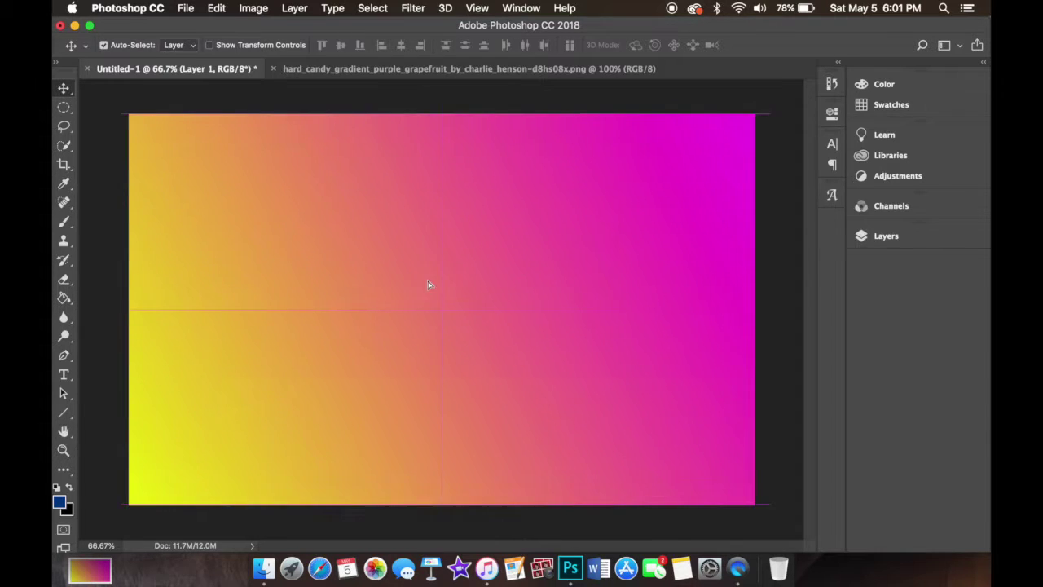
- Draw a centred circle with no fill and a thin white stroke over the gradient
right_click(67, 421)
left_click(112, 444)
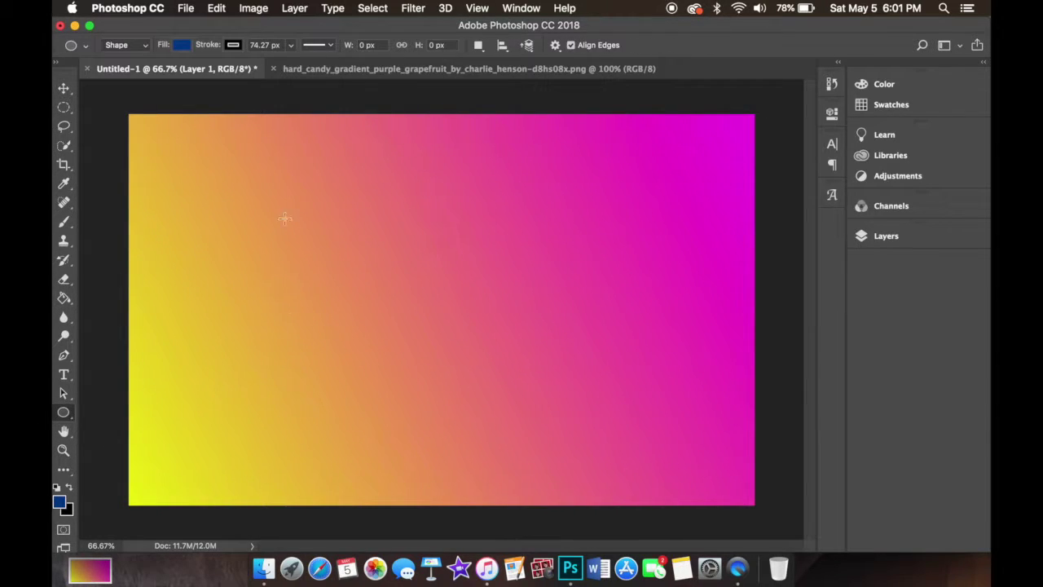
left_click(181, 46)
left_click(231, 45)
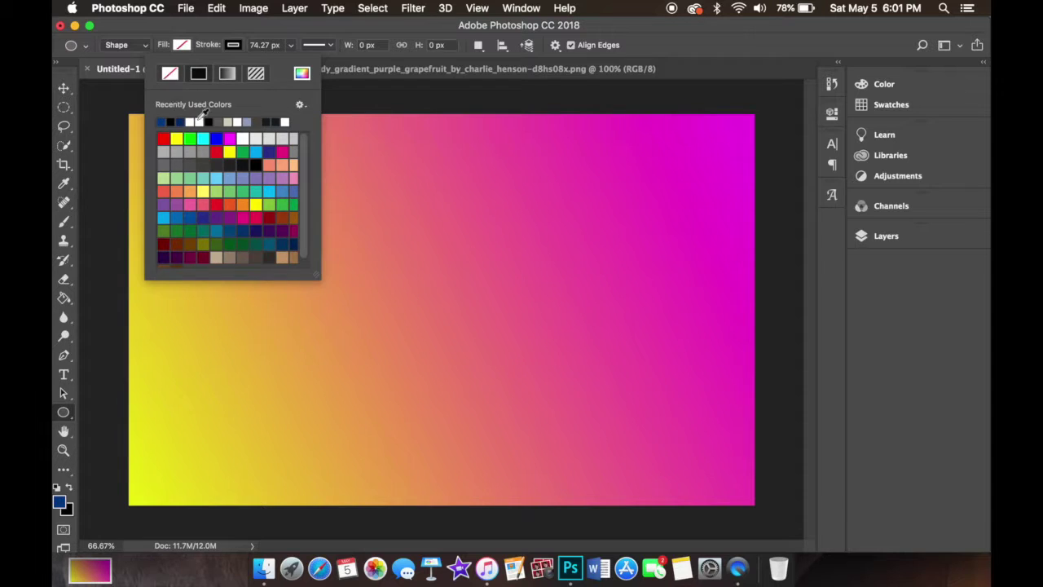
left_click(440, 99)
left_click_drag(287, 181, 602, 496)
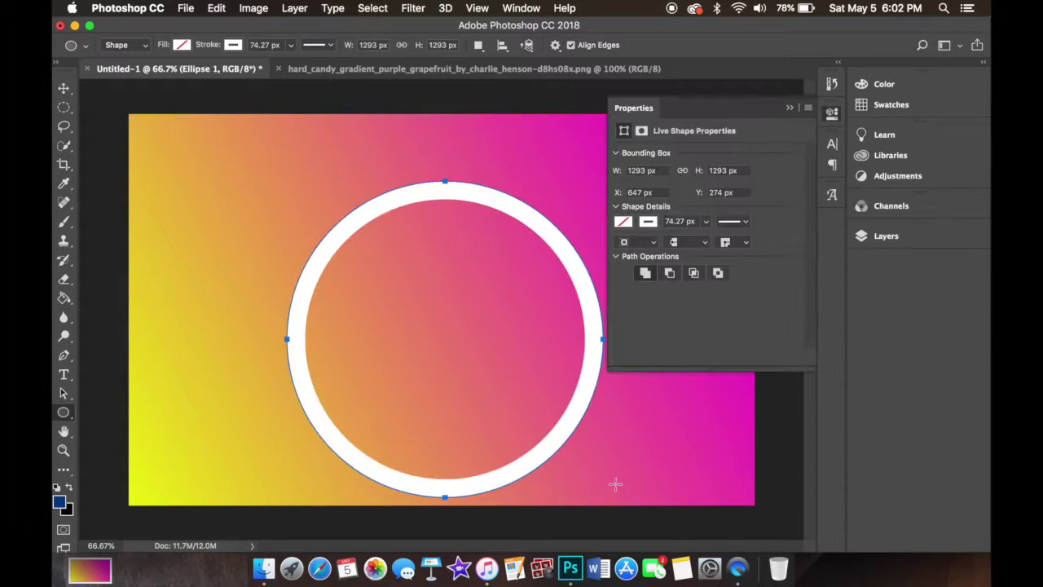
left_click_drag(703, 225, 683, 244)
key("v")
left_click_drag(383, 193, 357, 171)
left_click(789, 109)
- Type the person's name and position it across the middle of the ring
key("t")
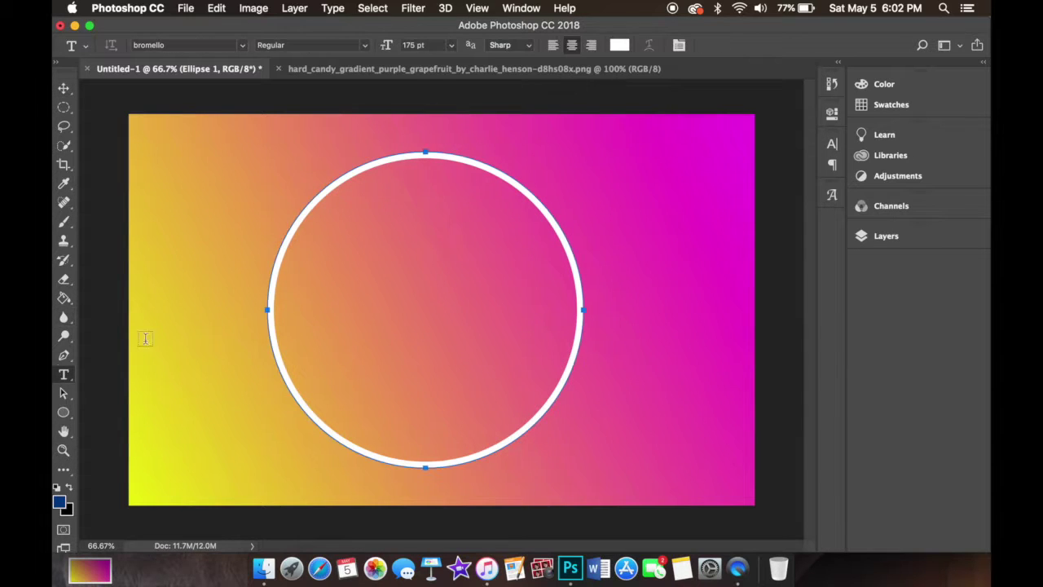
left_click(144, 213)
type("Courtney Romano")
key("ctrl+Return")
key("v")
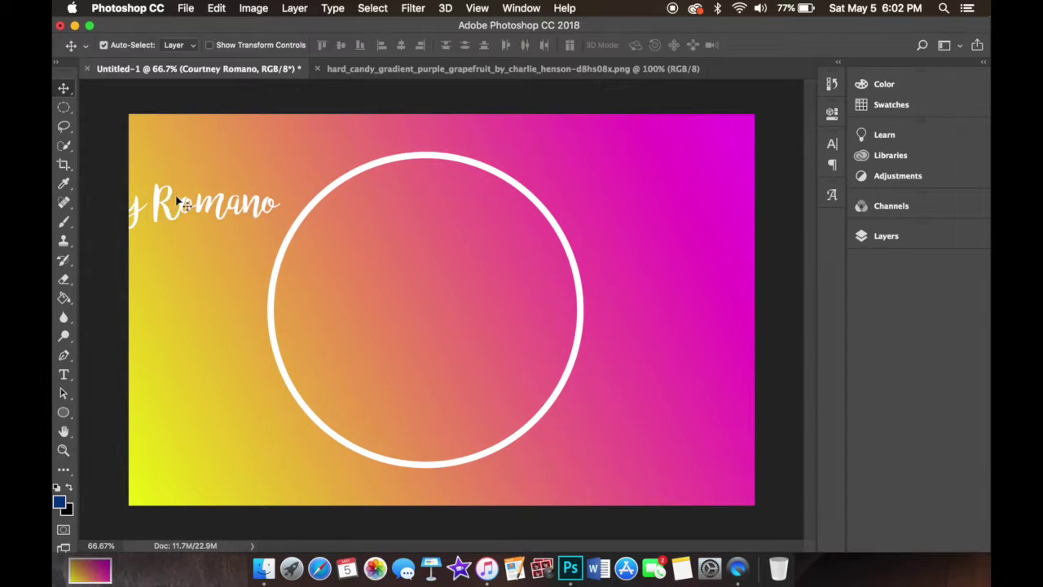
left_click_drag(179, 214, 457, 302)
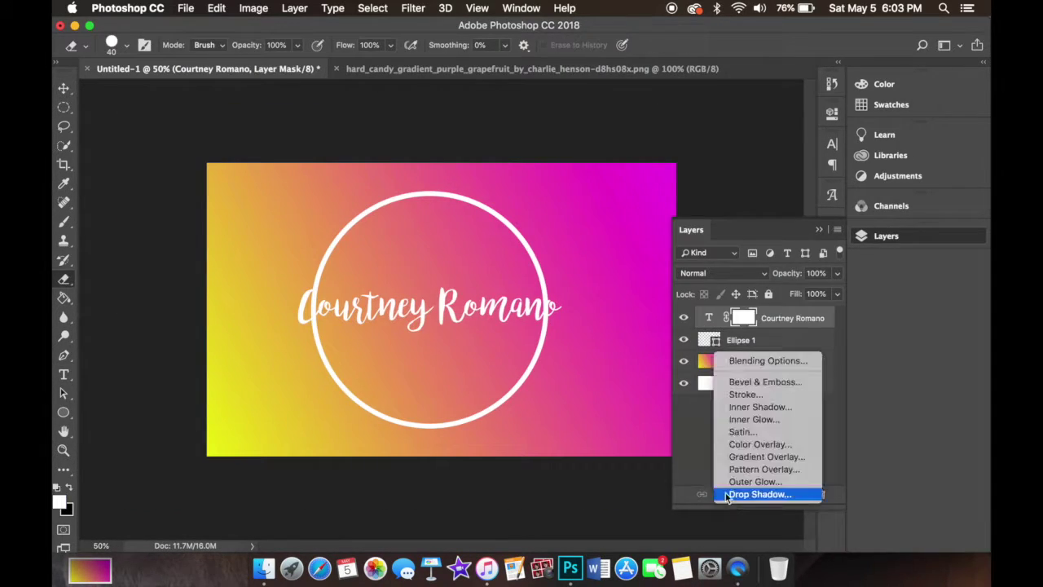
- Give the name a black Stroke and a Drop Shadow, then close the gradient image
left_click(721, 494)
left_click(745, 331)
left_click(656, 320)
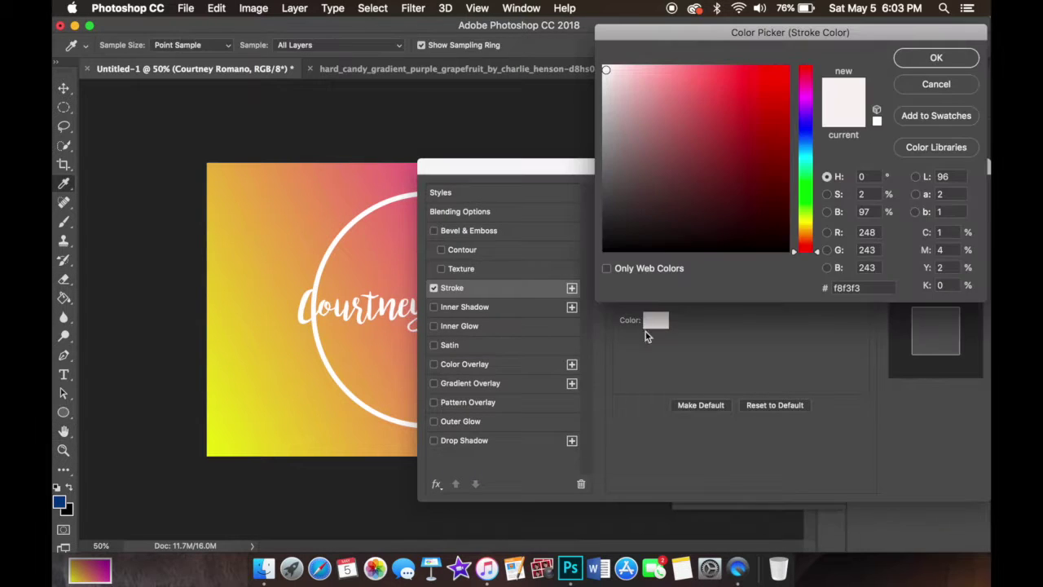
left_click(935, 59)
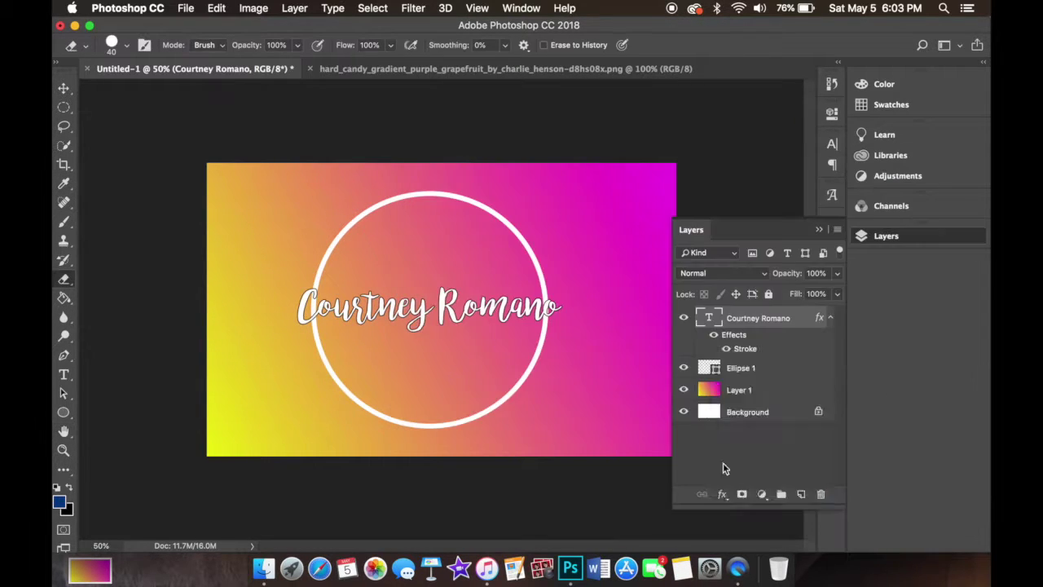
left_click(464, 440)
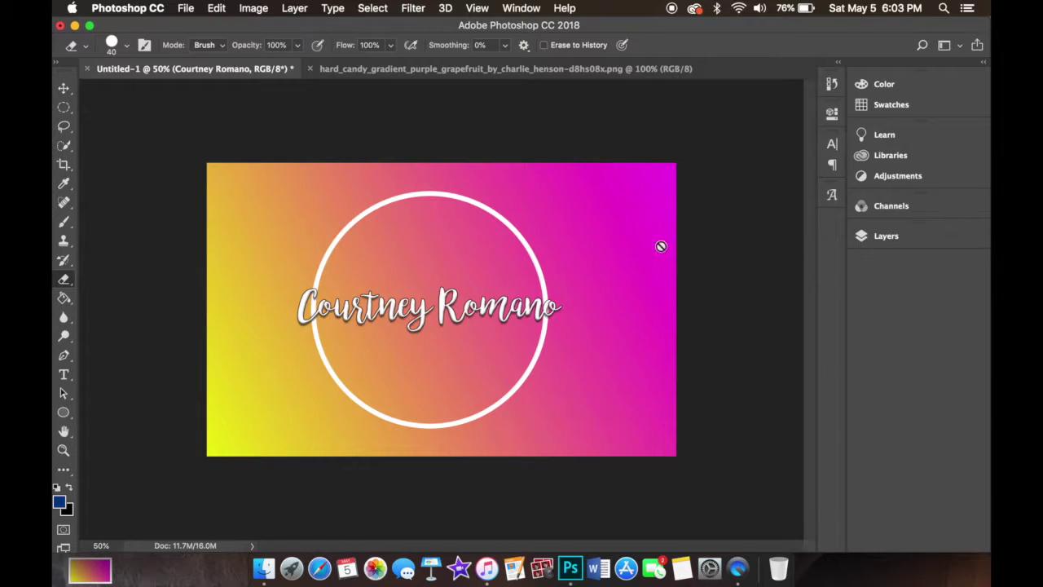
left_click(309, 69)
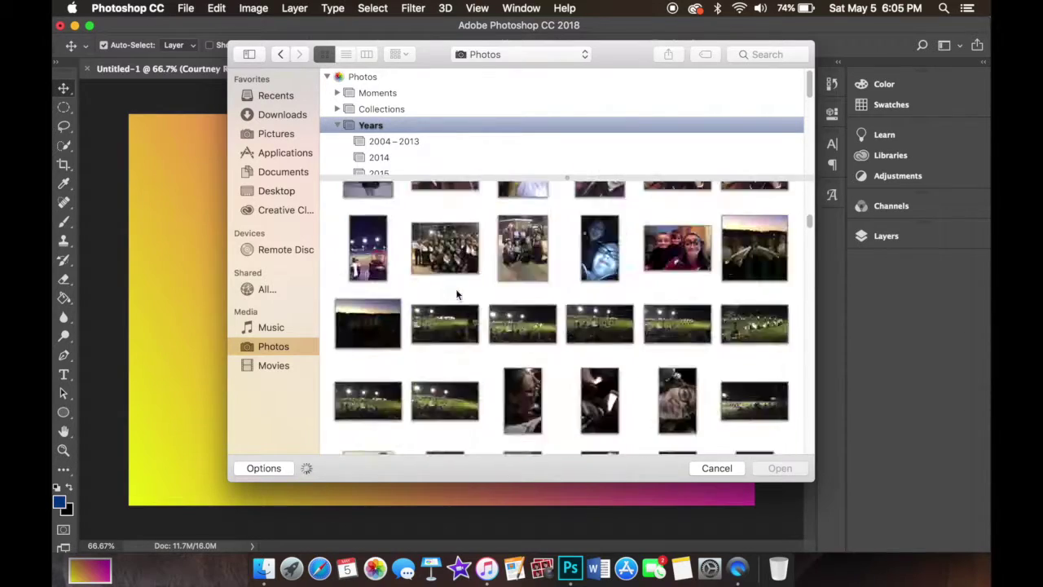
- Browse the file list and open a photo for the collage
scroll(456, 295, "down", 5)
scroll(456, 295, "down", 5)
scroll(456, 295, "down", 5)
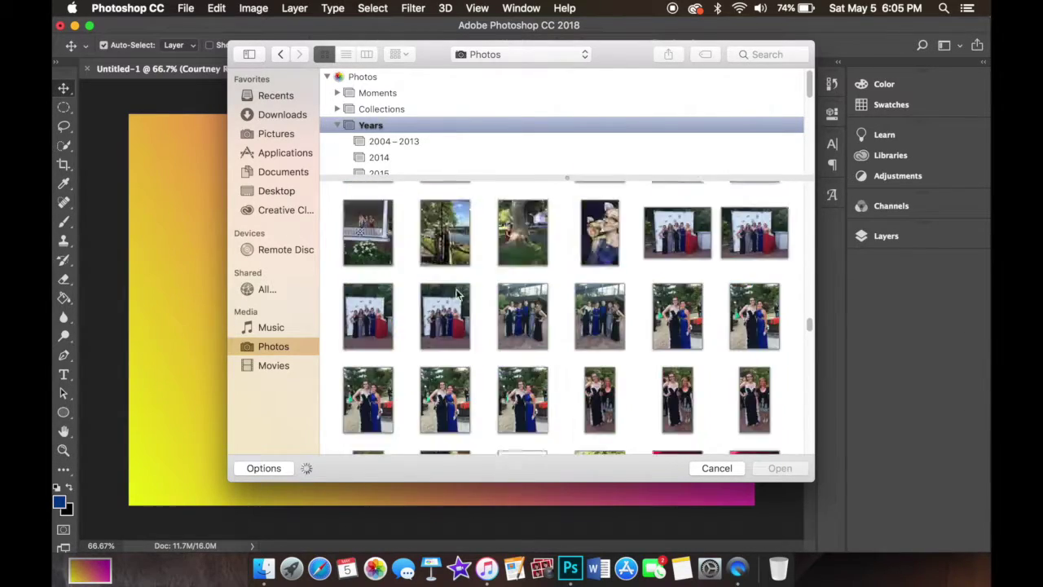
scroll(456, 295, "down", 5)
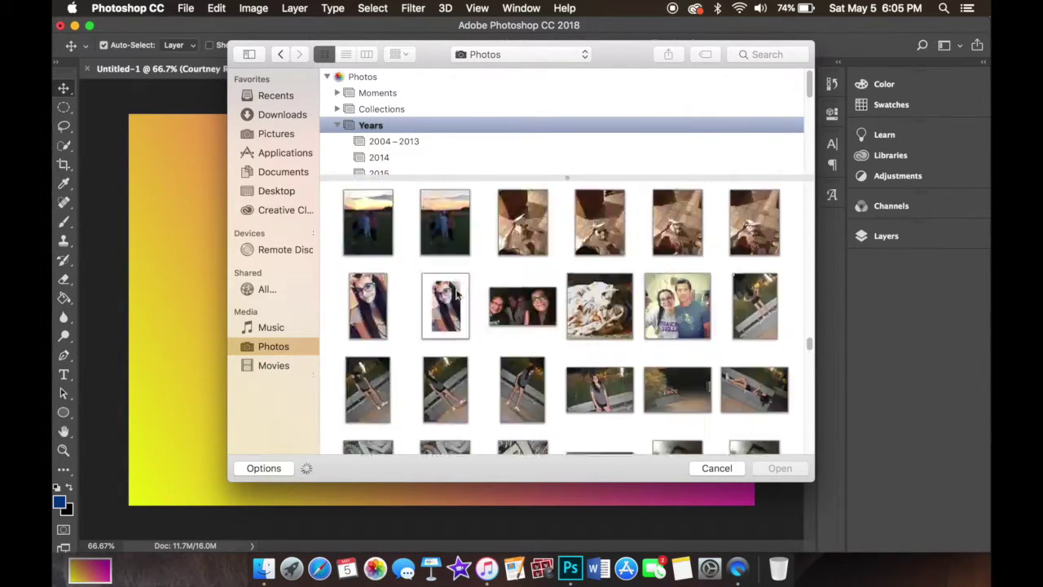
left_click(674, 326)
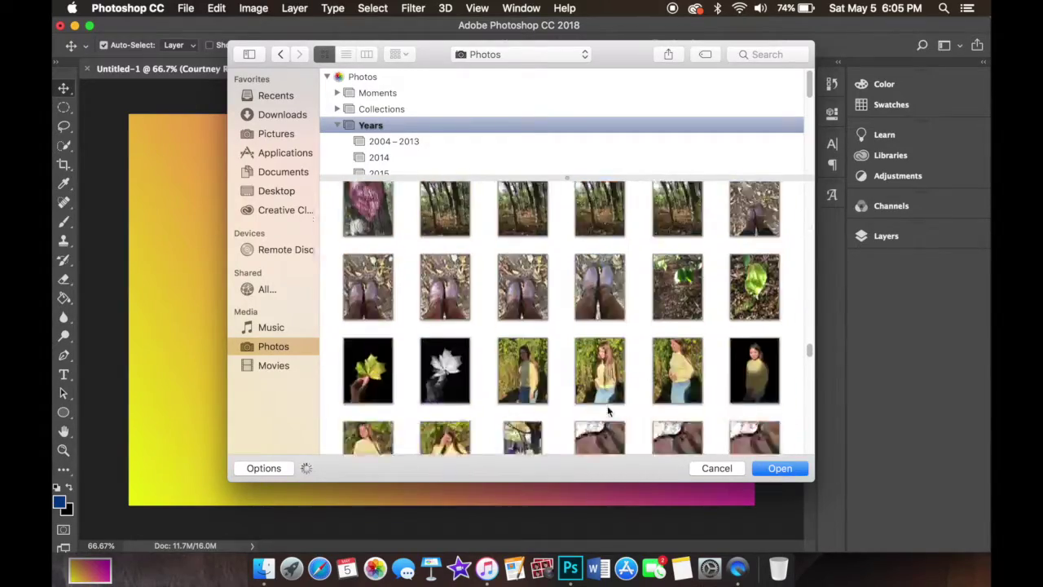
scroll(607, 412, "down", 2)
scroll(607, 412, "down", 3)
scroll(607, 411, "down", 3)
scroll(607, 411, "down", 3)
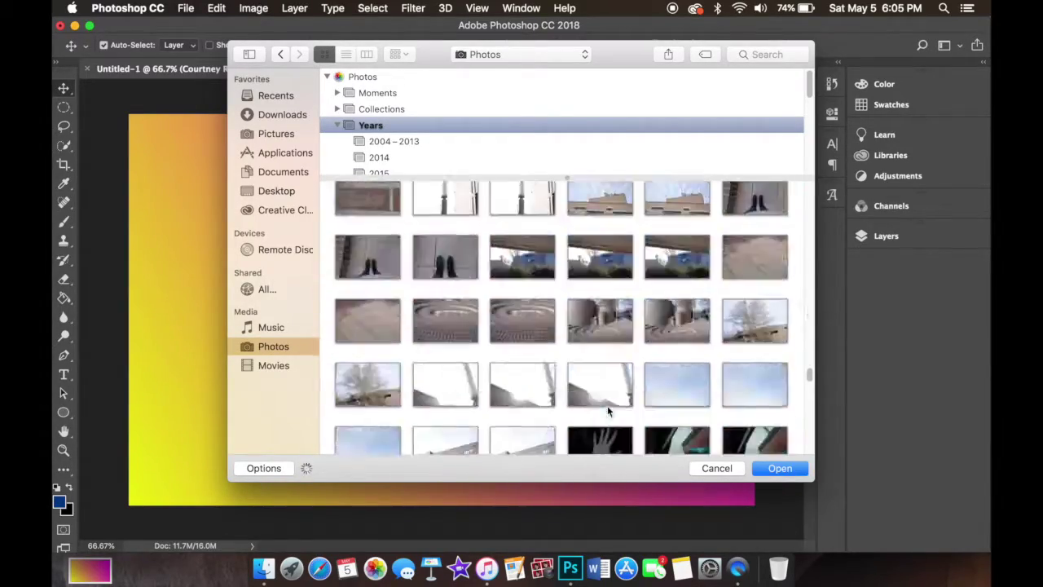
scroll(607, 412, "down", 3)
left_click(778, 469)
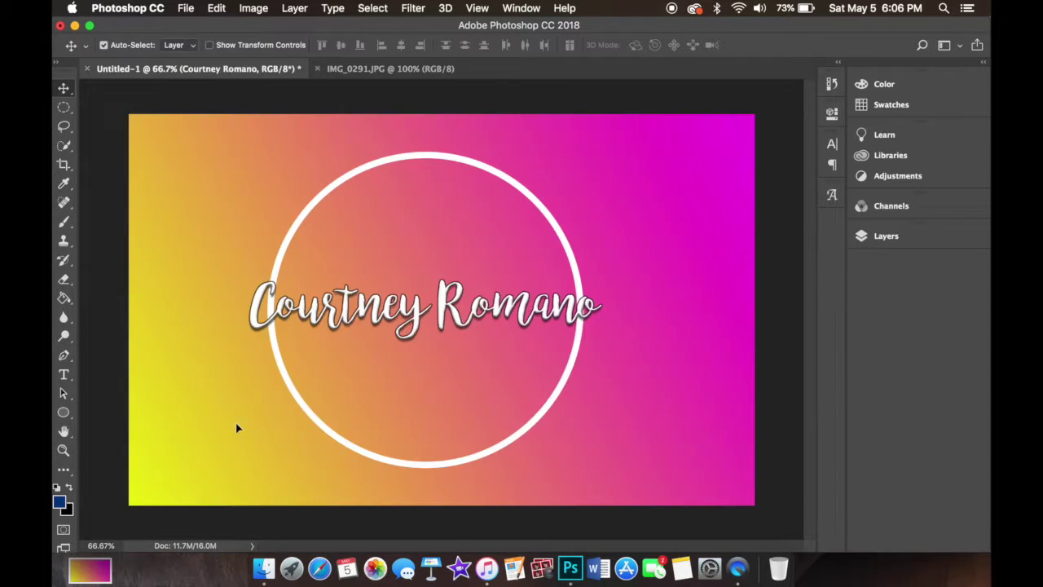
- Place the photo in the banner's lower-left corner, on a layer beneath the circle
left_click_drag(270, 128, 235, 426)
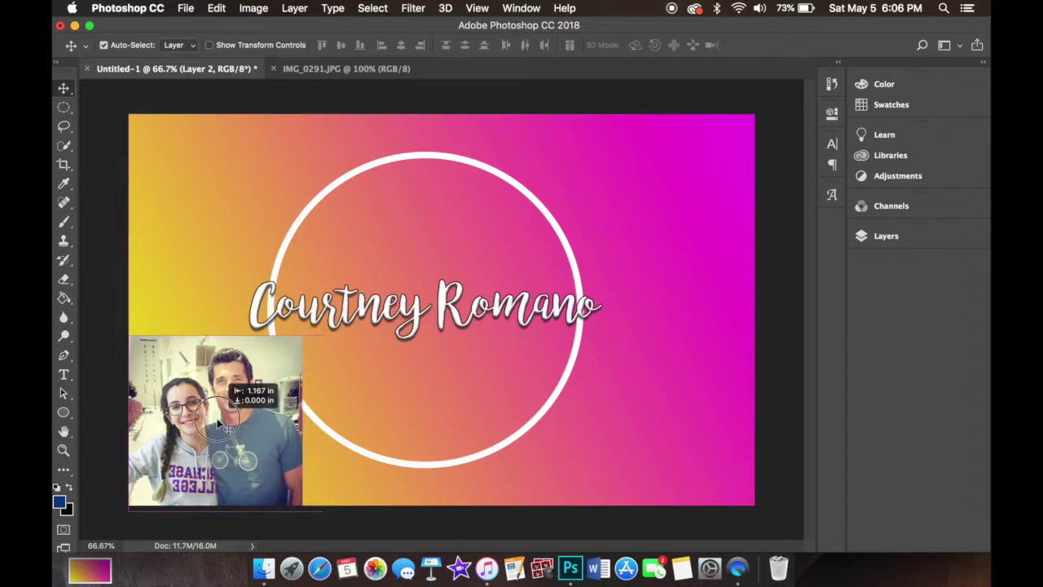
left_click(909, 236)
left_click(739, 439)
key("super+e")
left_click_drag(739, 317, 739, 429)
scroll(339, 414, "up", 2)
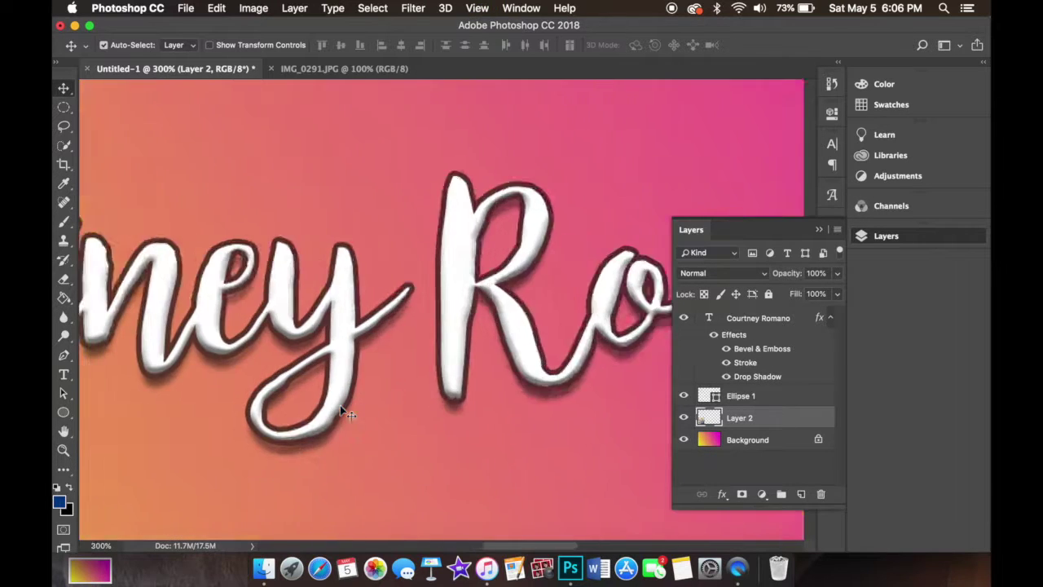
scroll(340, 414, "up", 2)
- Erase the photo's top part so the gradient shows above it
key("e")
mouse_move(163, 163)
left_mouse_down()
mouse_move(209, 315)
mouse_move(204, 211)
mouse_move(266, 139)
left_mouse_up()
key("v")
left_click(186, 8)
- Open the couple-in-red photo from the drive's photoshop projects folder
left_click(210, 35)
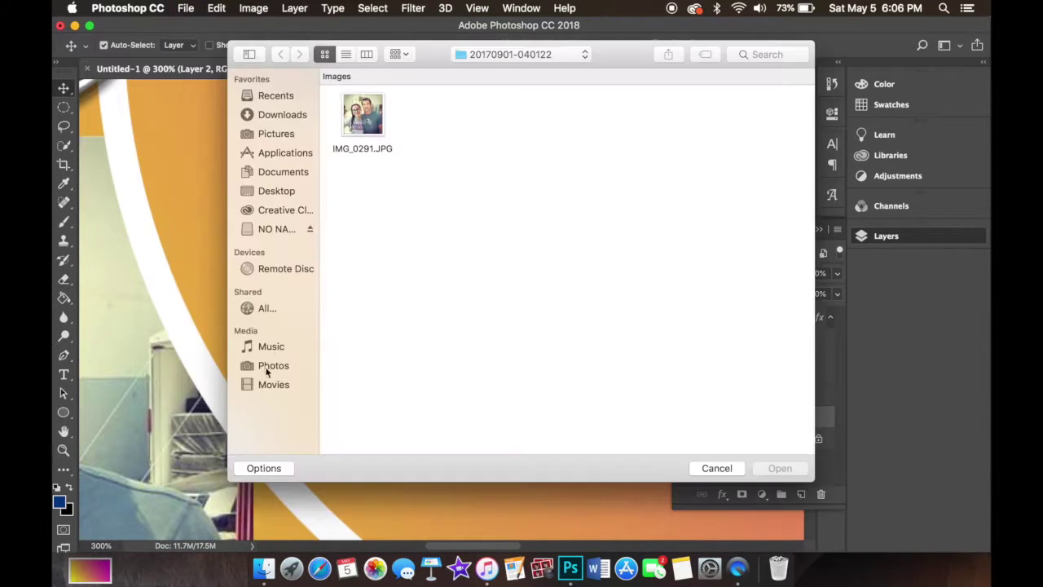
left_click(277, 229)
left_click(368, 122)
double_click(367, 122)
left_click(523, 114)
double_click(524, 114)
left_click(771, 179)
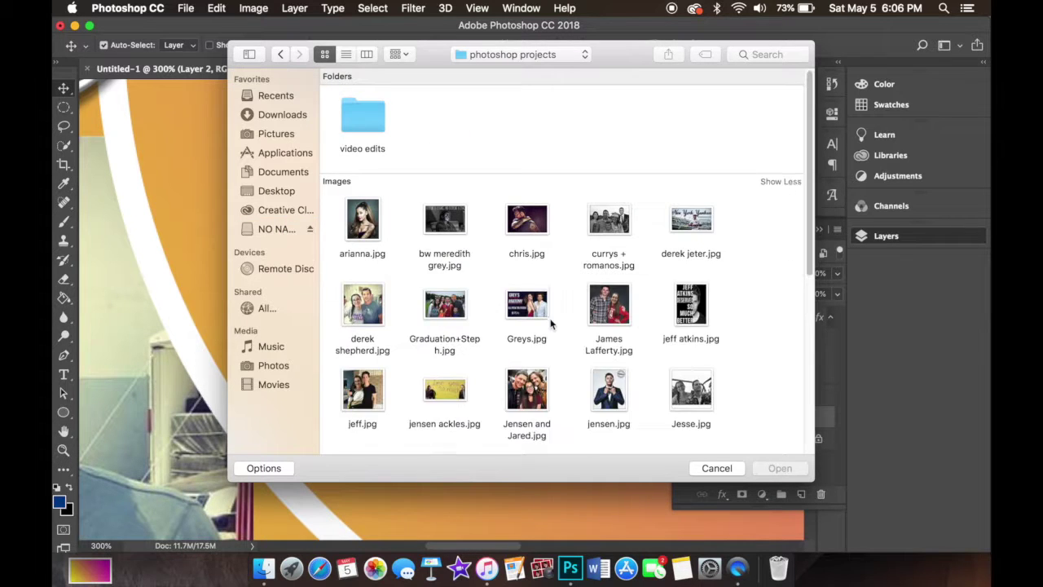
left_click(609, 281)
scroll(607, 235, "down", 2)
double_click(607, 234)
- Bring the couple photo into the banner and shrink it into the upper-left area
mouse_move(440, 309)
left_mouse_down()
mouse_move(269, 268)
mouse_move(333, 318)
left_mouse_up()
key("super+minus")
key("super+minus")
key("super+minus")
key("super+minus")
key("super+minus")
key("super+t")
key("super+plus")
key("super+plus")
mouse_move(383, 358)
left_mouse_down()
mouse_move(257, 279)
mouse_move(313, 289)
left_mouse_up()
key("Return")
- Warp the photo so its top-right corner stretches to the circle
key("super+t")
right_click(302, 247)
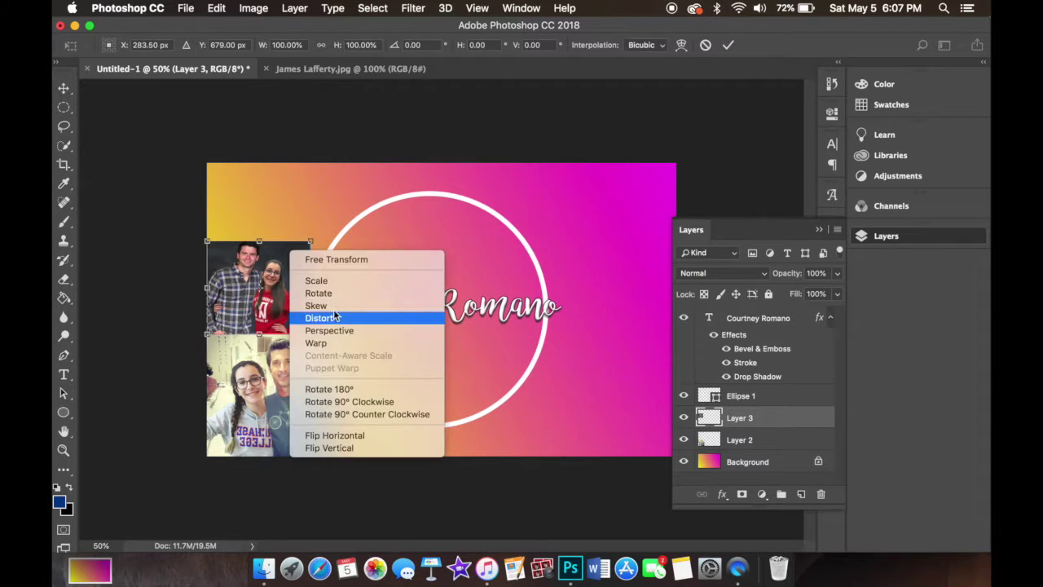
left_click(337, 315)
left_click_drag(314, 246, 334, 243)
key("Return")
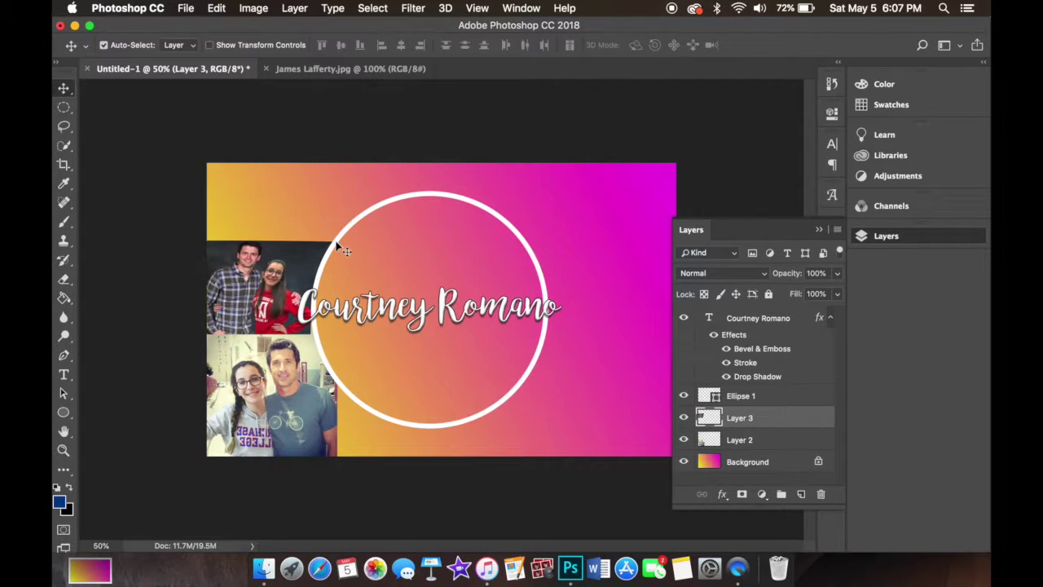
- Open the photo of three people from the same folder
left_click(193, 8)
left_click(207, 45)
left_click(761, 179)
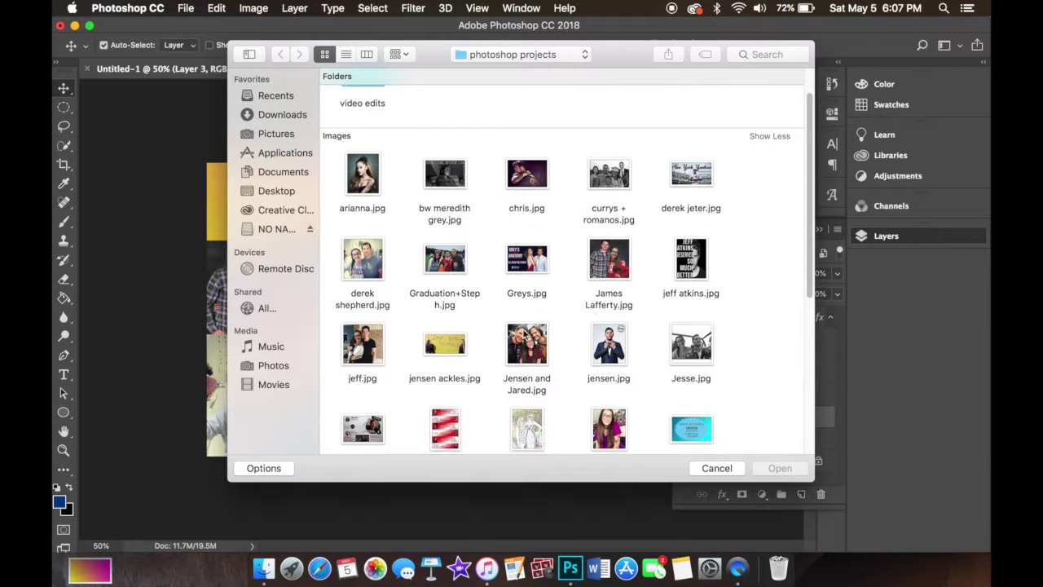
double_click(527, 359)
- Place the three-people photo in the banner's lower right, enlarged to fill the corner
mouse_move(486, 295)
left_mouse_down()
mouse_move(232, 72)
mouse_move(624, 406)
left_mouse_up()
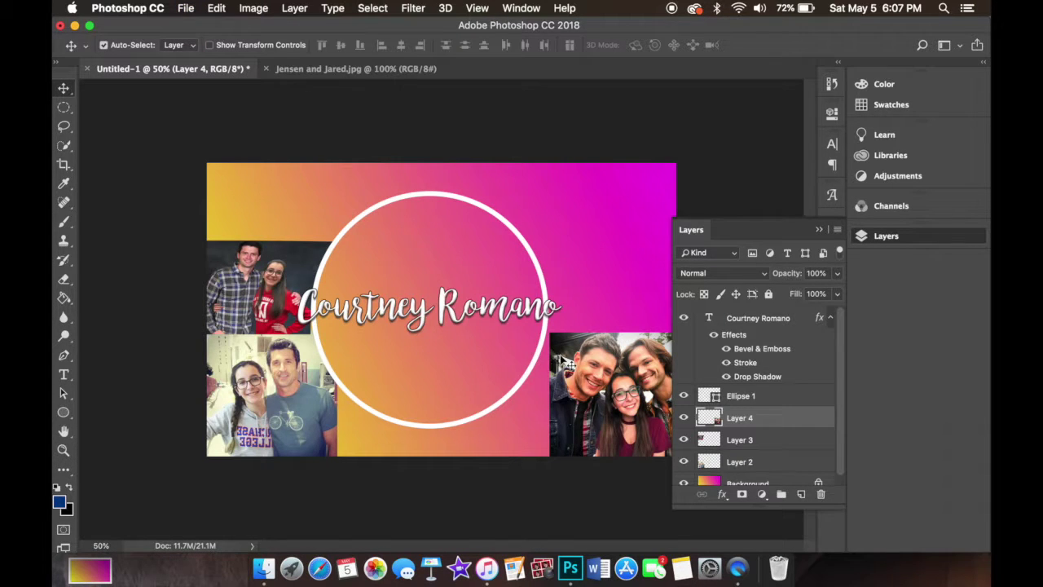
key("ctrl+t")
left_click_drag(550, 333, 540, 336)
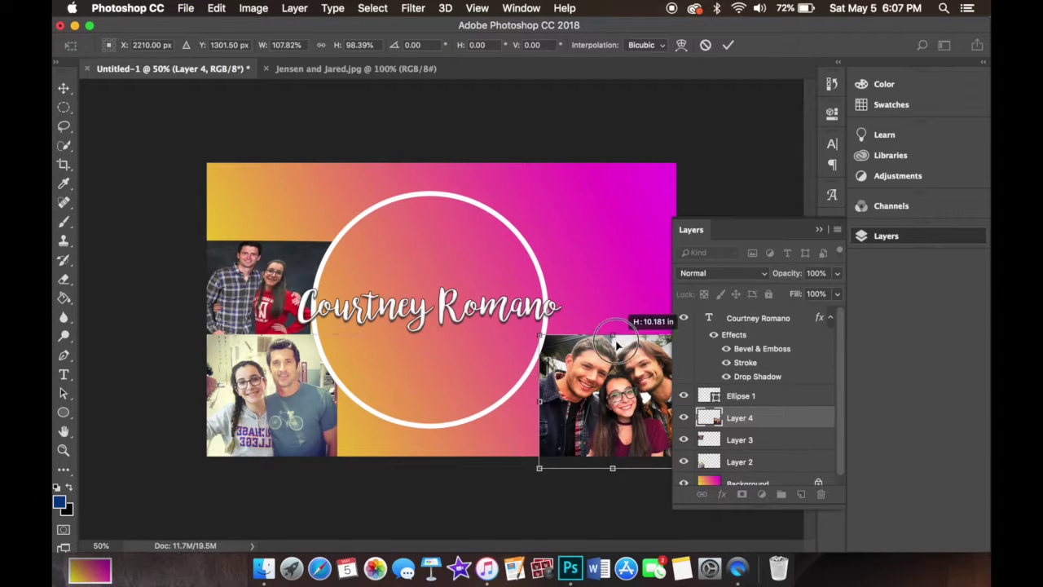
key("Return")
key("e")
key("v")
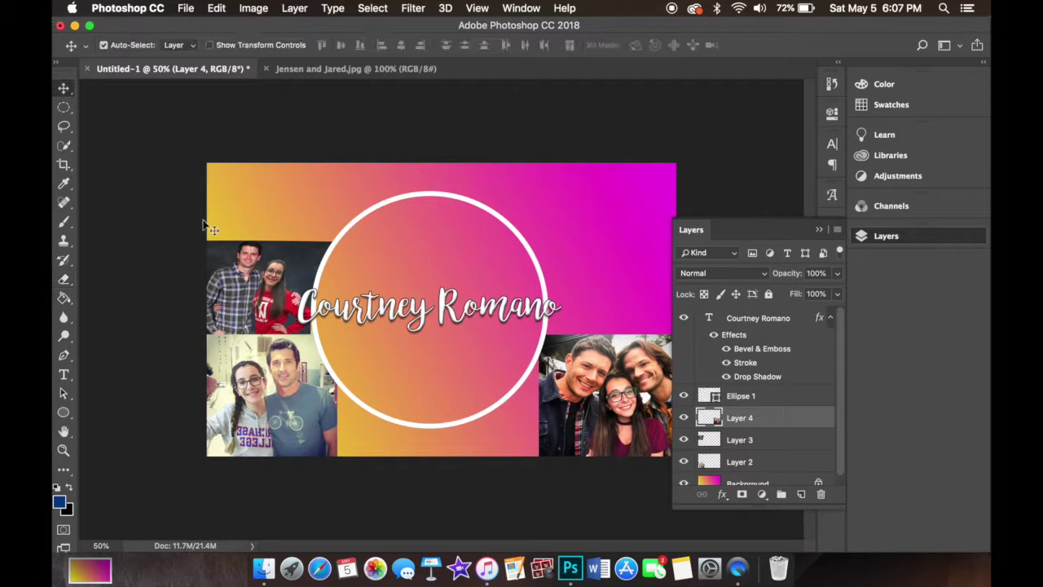
left_click(720, 259)
left_click(186, 8)
left_click(199, 38)
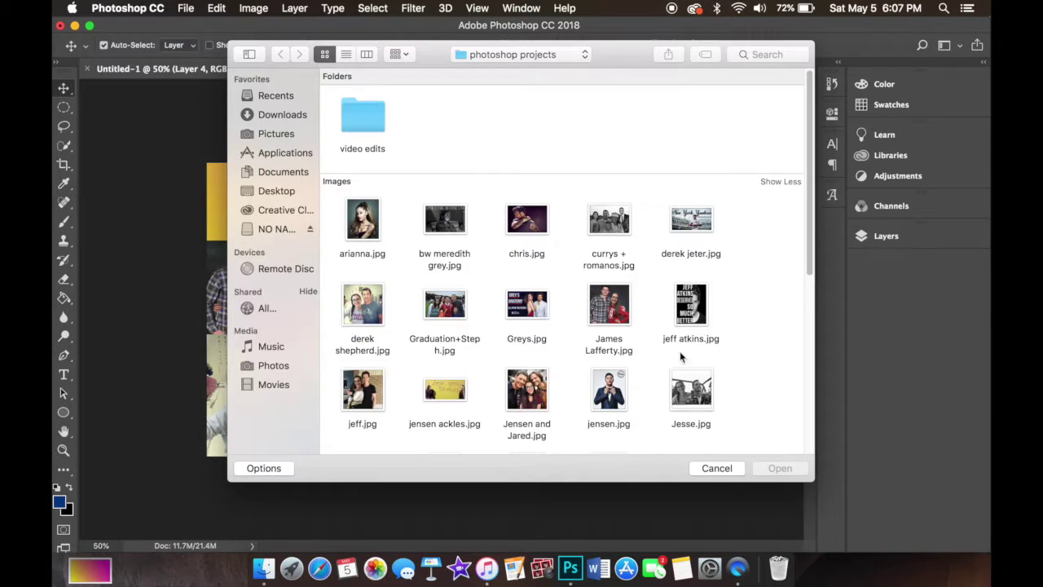
- Open the black-and-white photo of two people and crop off its top and bottom
double_click(689, 383)
key("c")
left_click_drag(441, 92, 442, 145)
left_click_drag(433, 480, 443, 447)
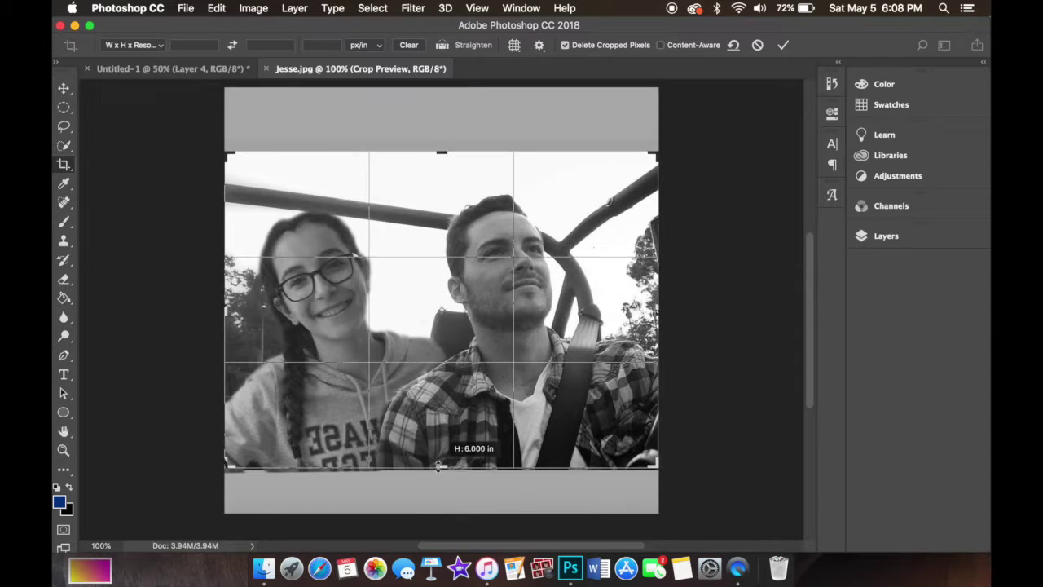
key("Return")
key("v")
- Paste the cropped photo into the banner, flip it horizontally, and scale it into the right slot
left_click(171, 68)
key("ctrl+v")
key("ctrl+t")
left_click_drag(502, 135, 561, 183)
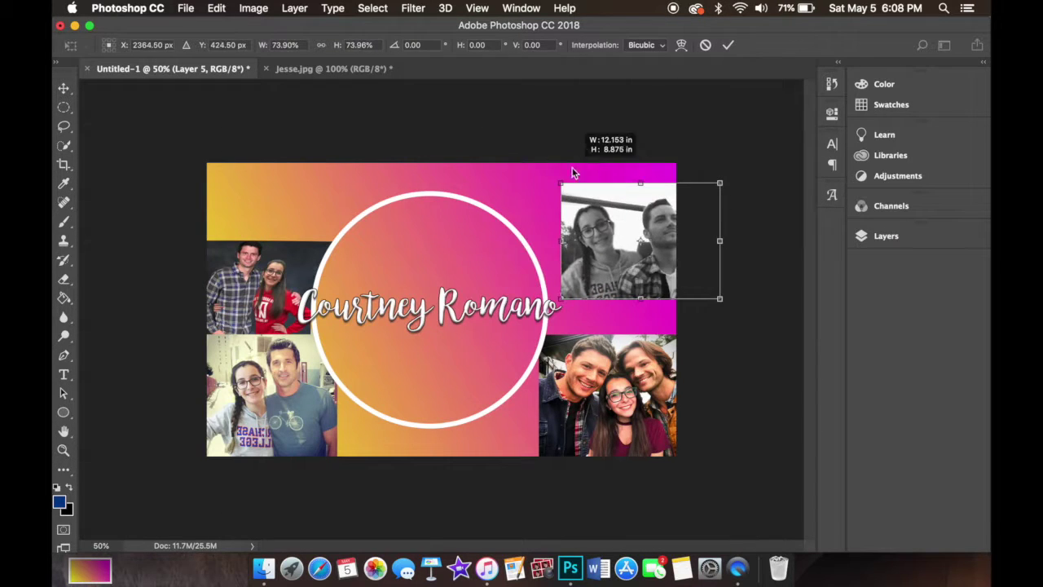
right_click(603, 228)
left_click(644, 420)
left_click_drag(633, 262, 613, 306)
left_click_drag(698, 225, 676, 239)
key("Return")
- Widen the flipped photo leftward until it meets the circle
key("e")
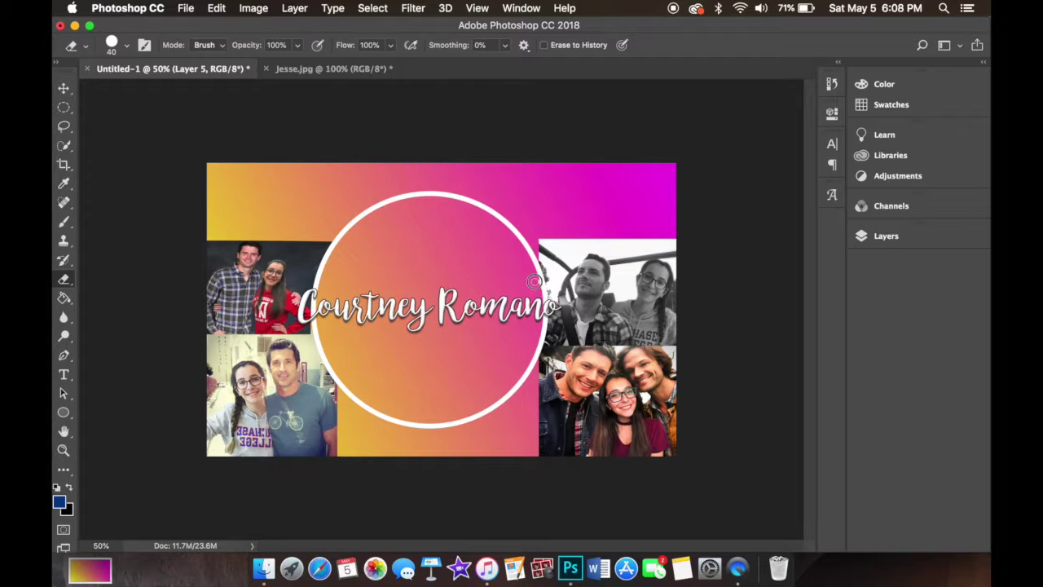
key("ctrl+t")
left_click_drag(540, 238, 529, 238)
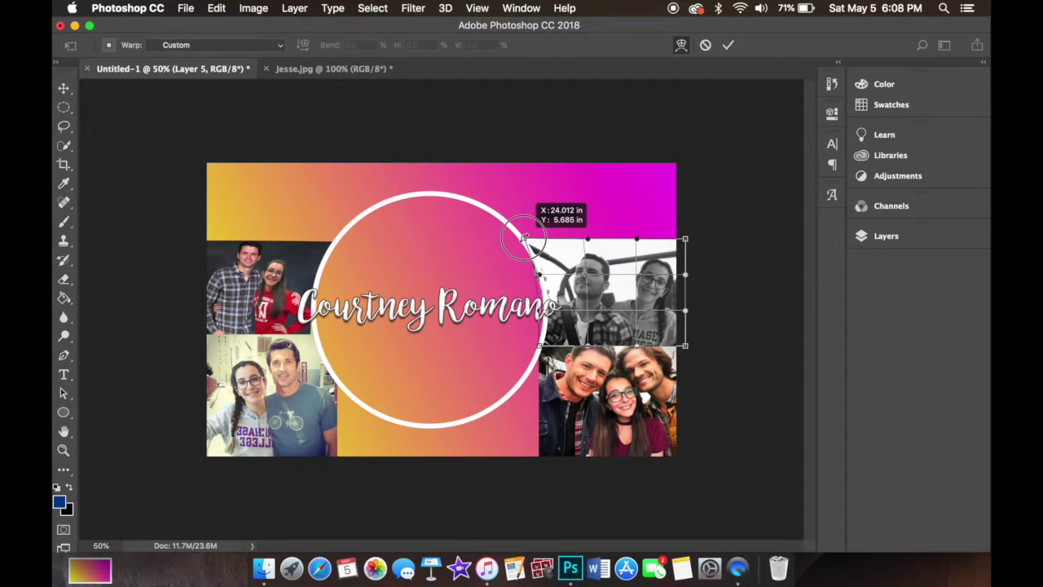
key("Return")
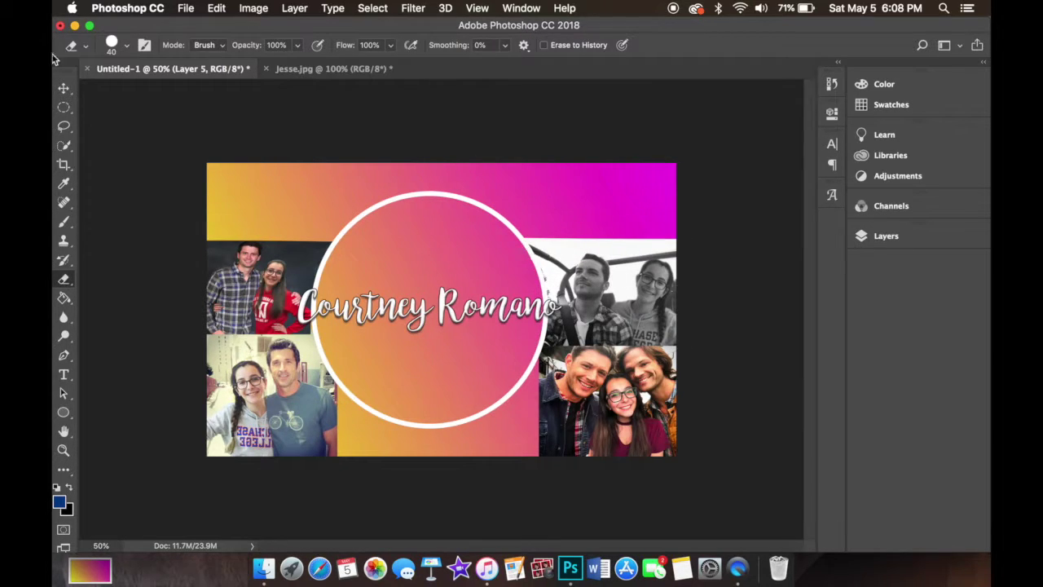
key("v")
left_click(266, 69)
- Open the black-and-white group photo and drop it into the banner's top-left corner
left_click(186, 8)
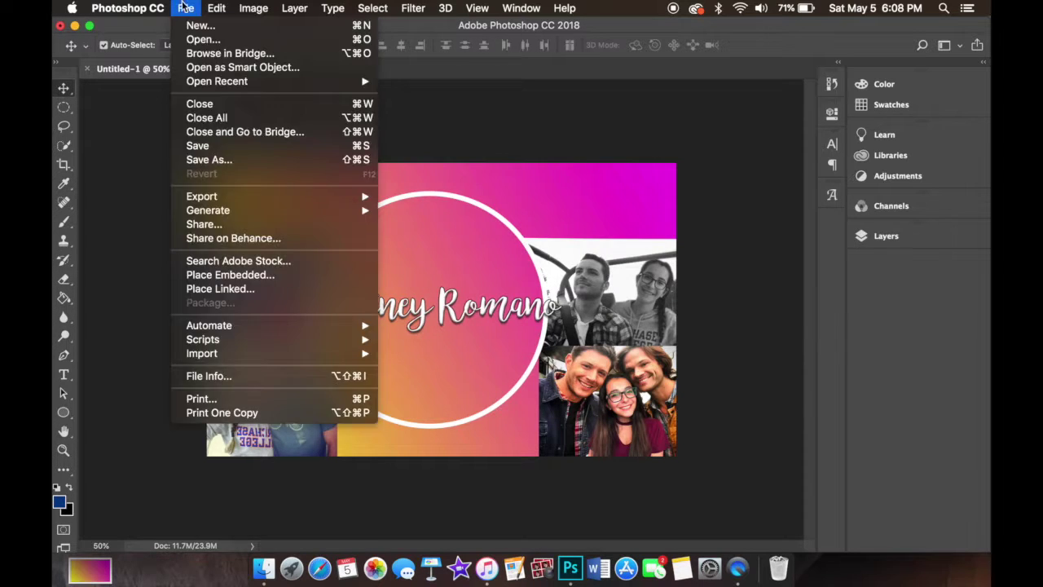
left_click(236, 36)
left_click(763, 180)
scroll(577, 307, "down", 3)
double_click(527, 340)
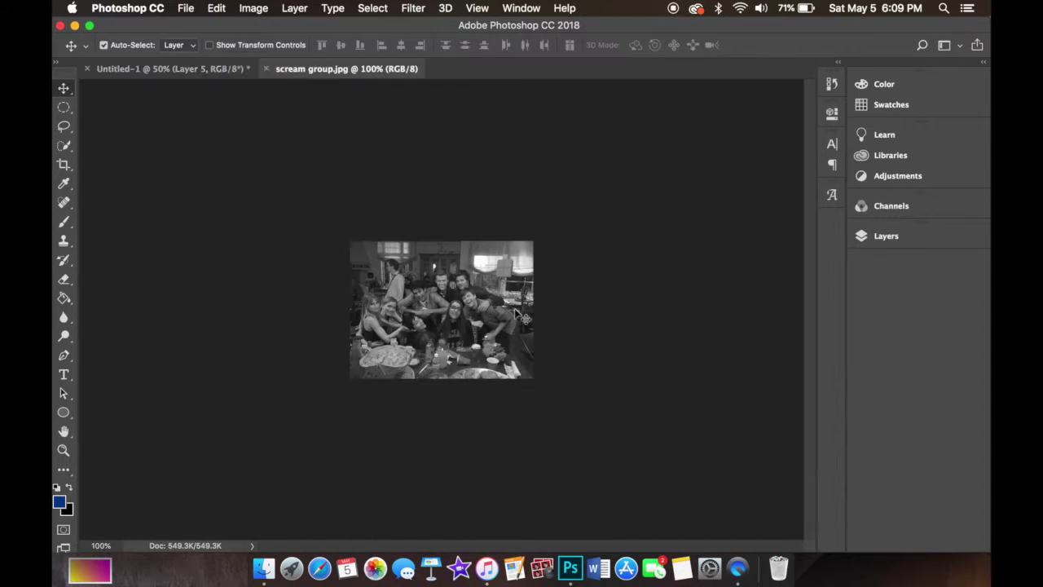
left_click(172, 68)
mouse_move(185, 69)
left_mouse_down()
mouse_move(268, 187)
mouse_move(334, 208)
left_mouse_up()
- Widen and warp the group photo to fill the top-left corner, then erase its edges
key("ctrl+t")
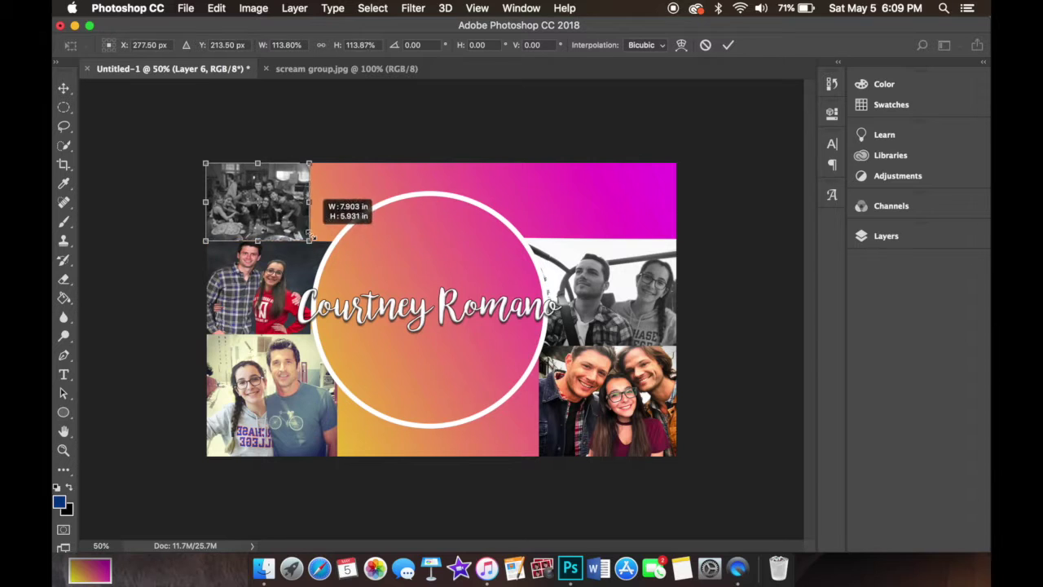
key("Return")
key("ctrl+t")
right_click(339, 202)
left_click(350, 295)
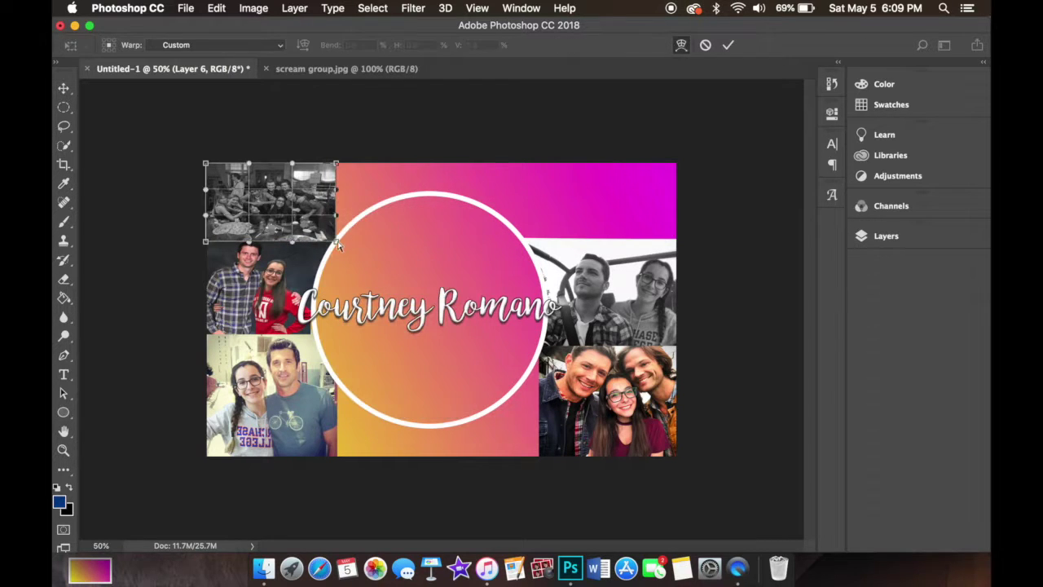
key("Return")
left_click(63, 279)
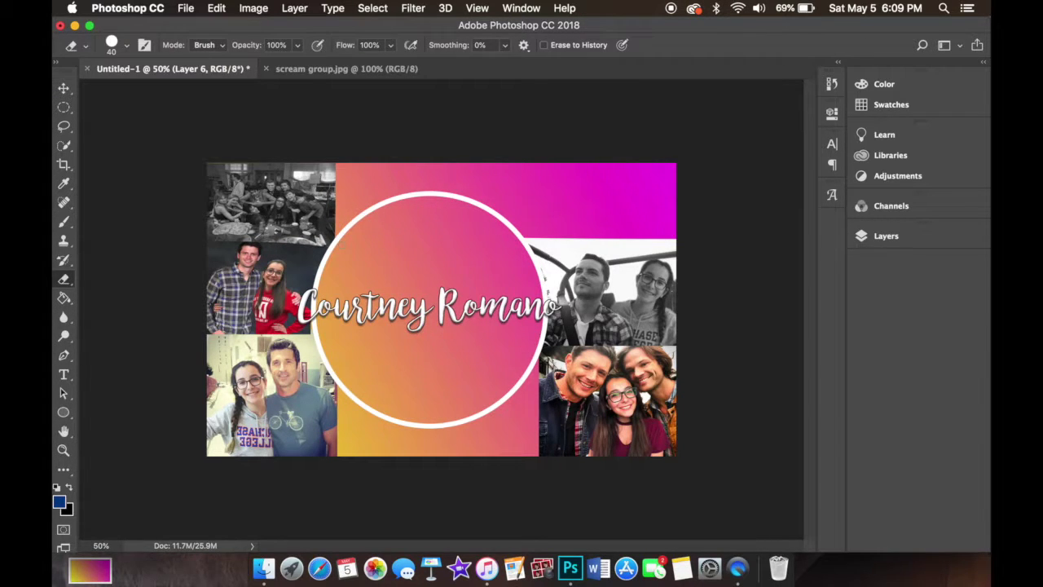
- Open the black-and-white prom photo and drop it into the banner's top-right corner
left_click(186, 8)
left_click(210, 37)
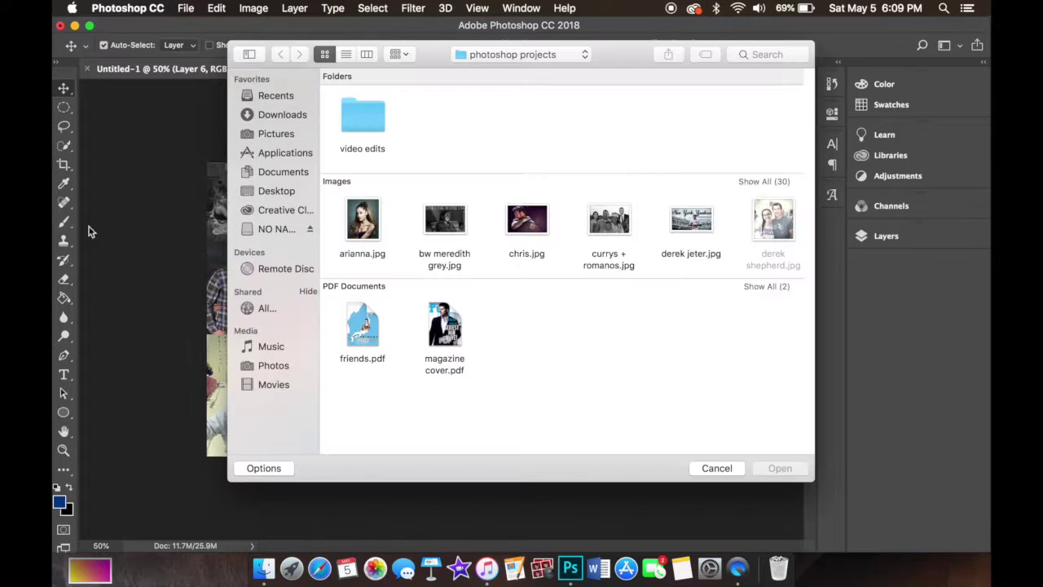
left_click(756, 171)
scroll(521, 310, "down", 5)
double_click(522, 309)
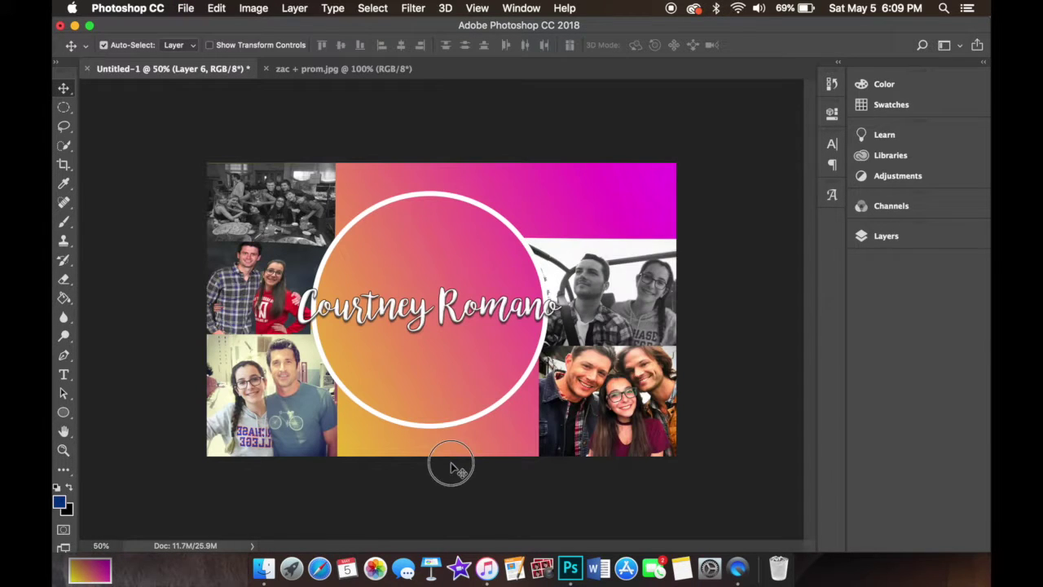
left_click_drag(456, 310, 571, 220)
- Move the prom photo beneath the mirrored photo, shrink it into the corner, and erase it at the ring
left_click(885, 235)
left_click_drag(739, 417, 739, 468)
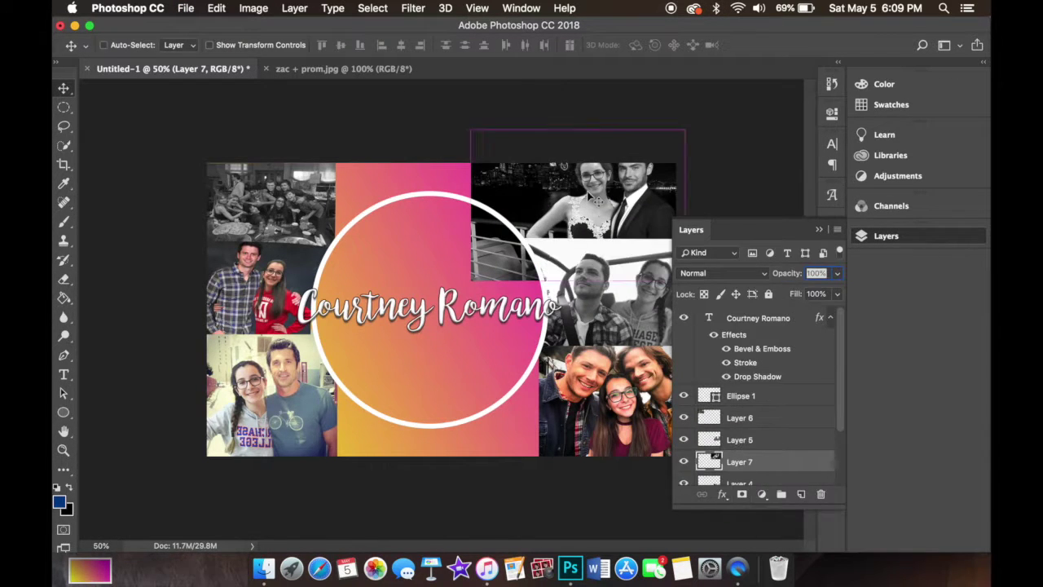
key("ctrl+t")
left_click_drag(471, 93, 509, 156)
key("Return")
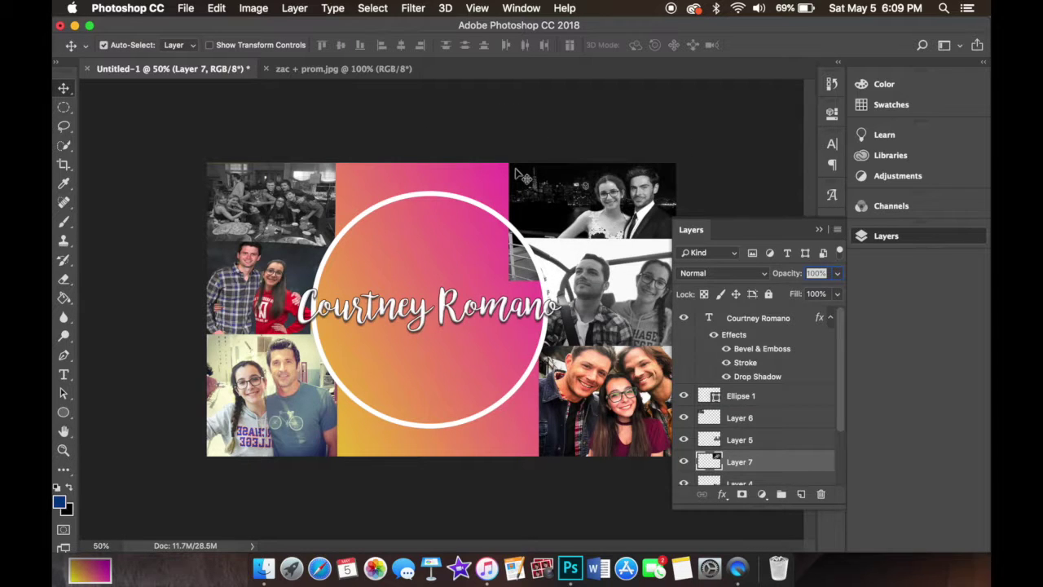
left_click(65, 279)
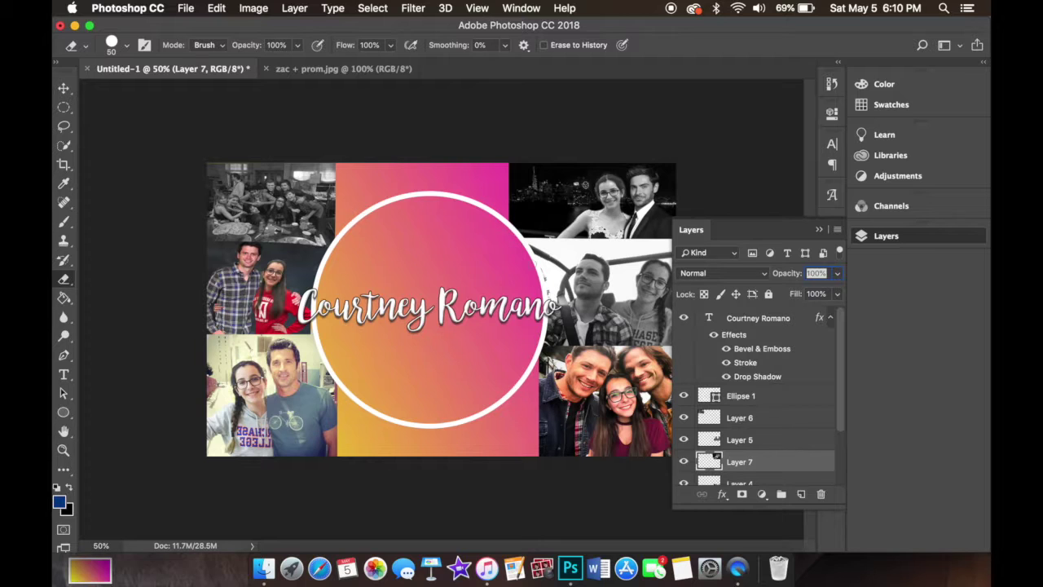
left_click(64, 84)
key("ctrl+o")
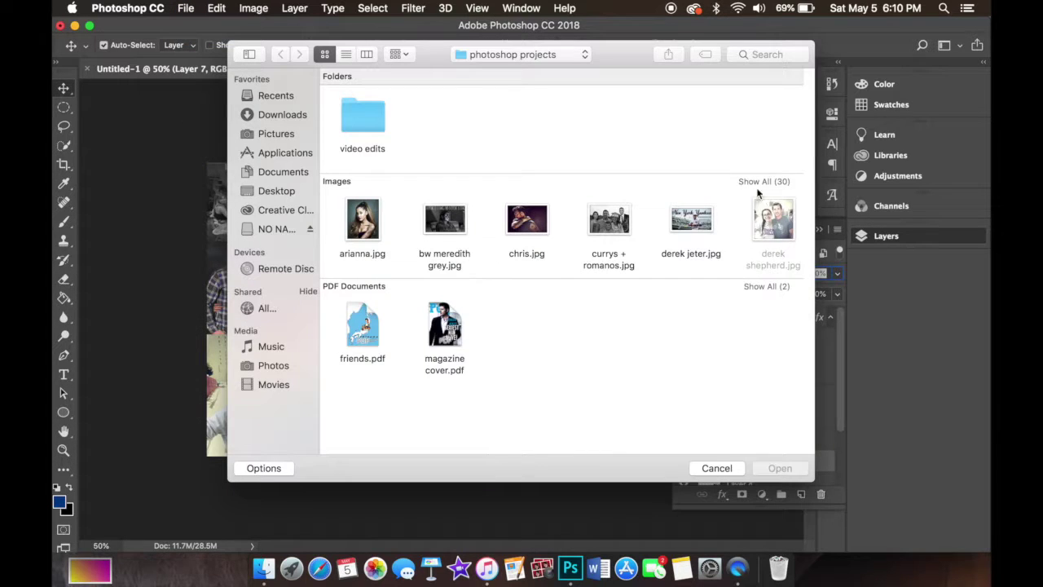
- Open zac.jpg and place it in the banner's bottom centre
left_click(755, 183)
scroll(686, 278, "down", 2)
scroll(686, 278, "down", 5)
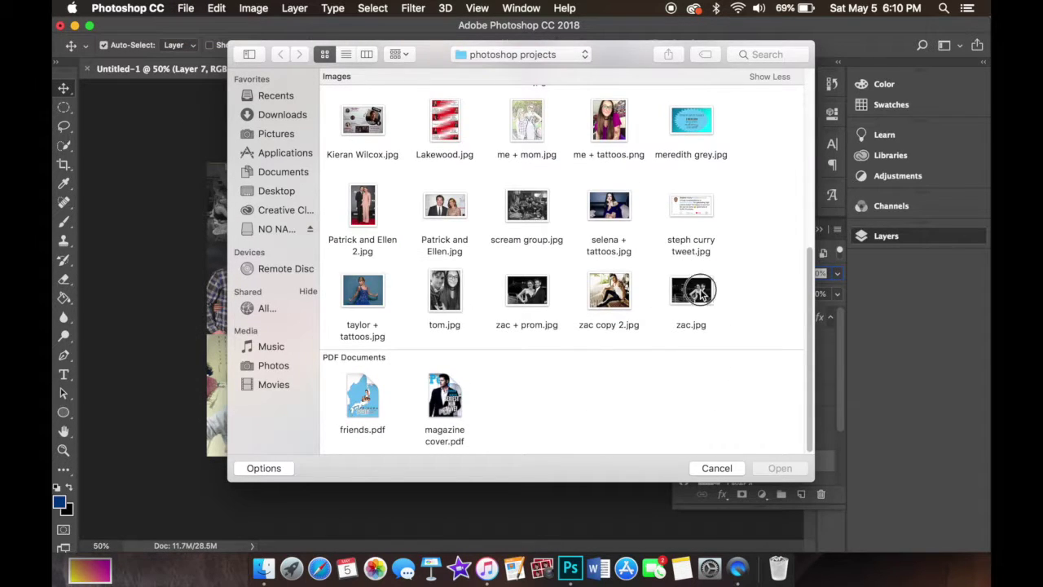
left_click(689, 301)
key("Return")
mouse_move(228, 121)
left_mouse_down()
mouse_move(384, 419)
mouse_move(426, 449)
left_mouse_up()
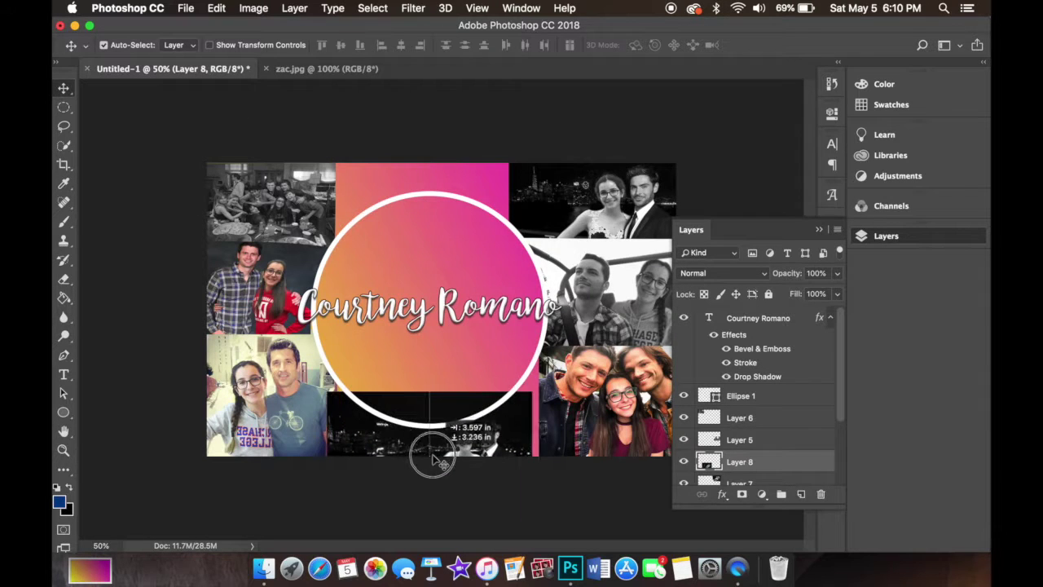
- Enlarge the zac photo upward over the circle's lower part and erase its top
key("ctrl+t")
left_click_drag(547, 454, 539, 342)
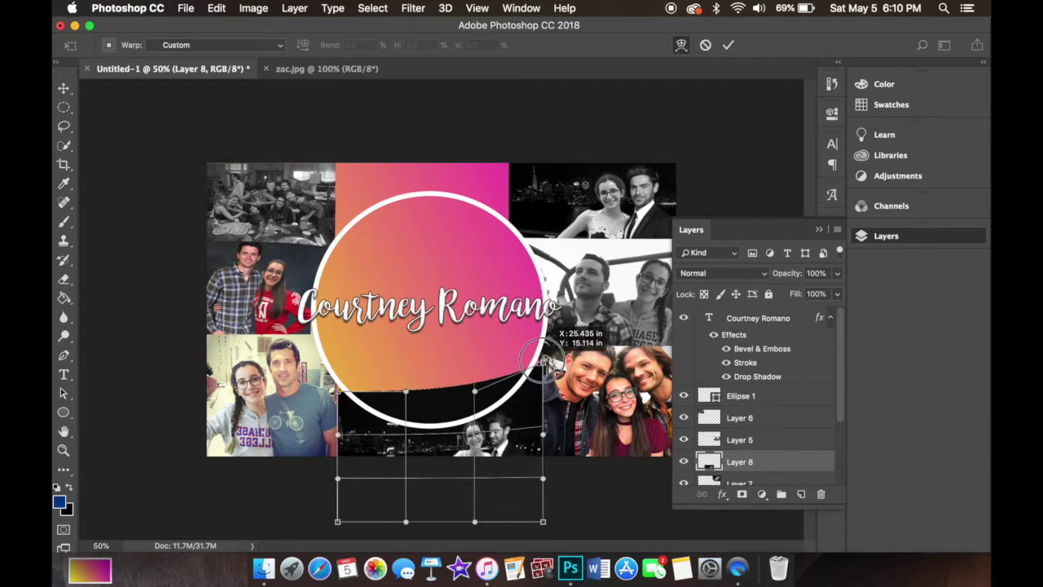
key("Return")
left_click(64, 279)
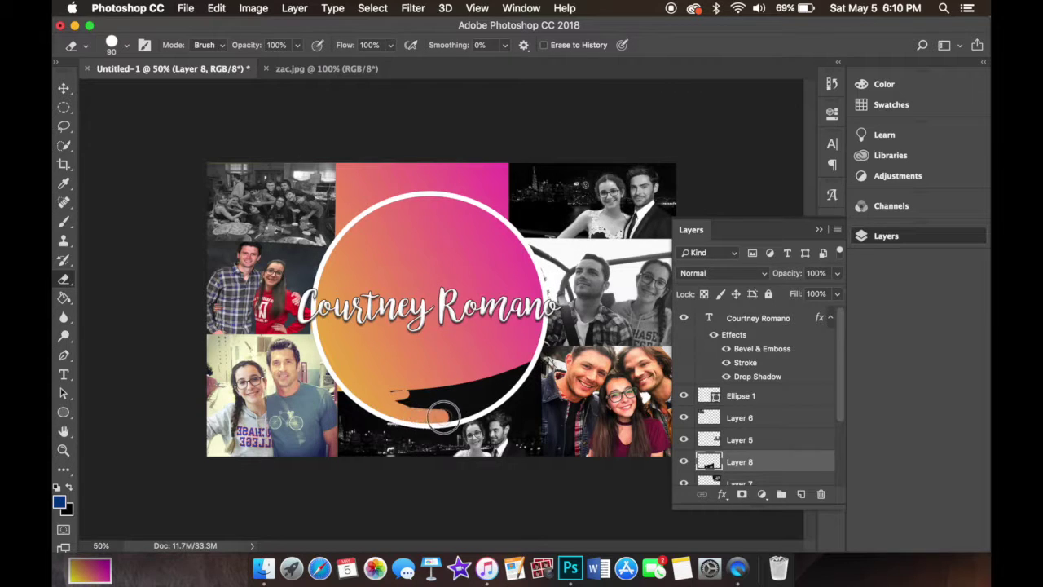
key("ctrl+z")
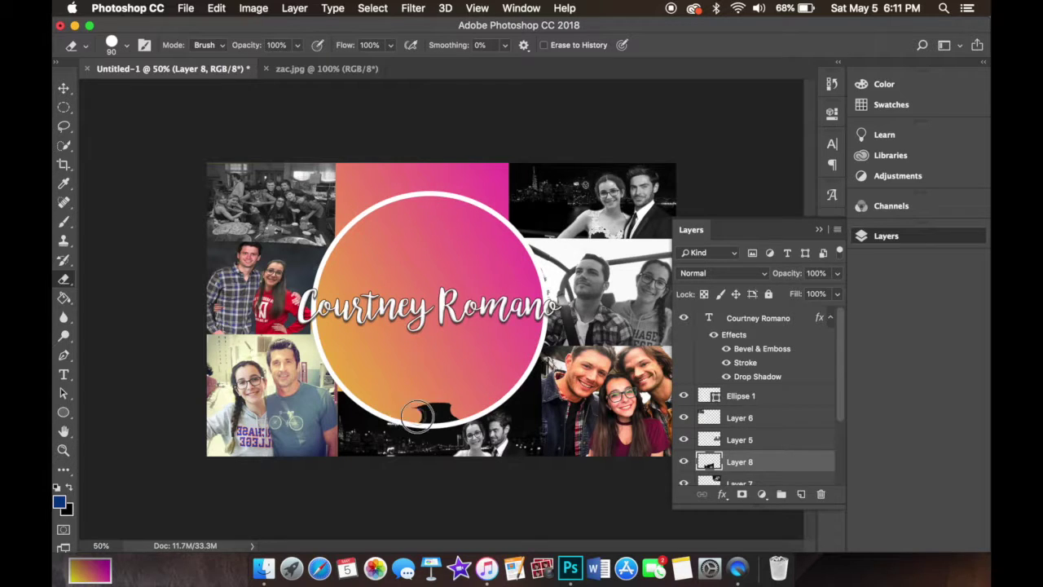
- Warp the night photo's top edge to follow the circle, checking the fit beneath the ring
key("v")
key("ctrl+t")
right_click(341, 340)
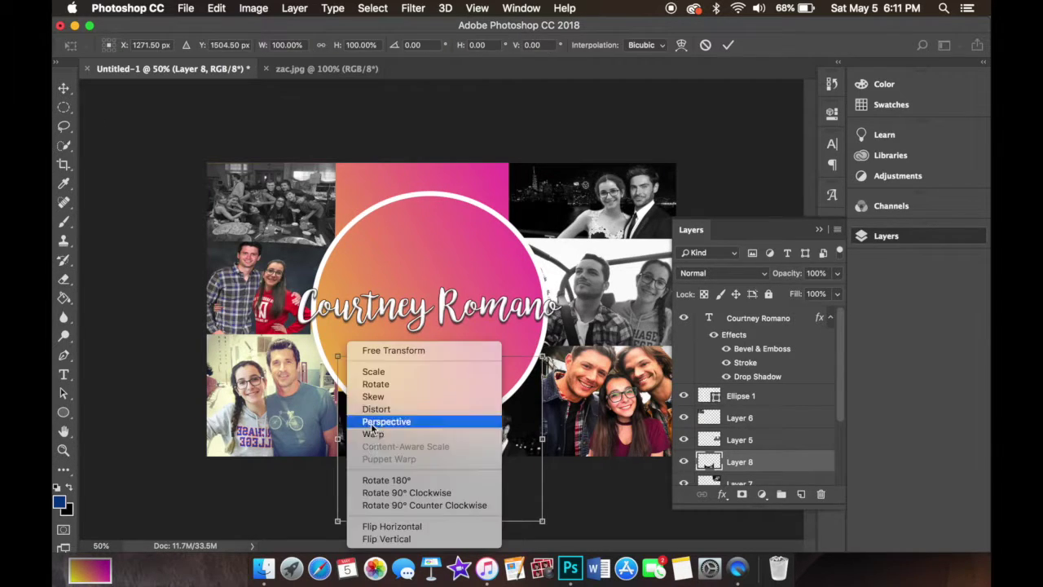
left_click(358, 433)
left_click_drag(372, 330, 334, 346)
key("Return")
key("e")
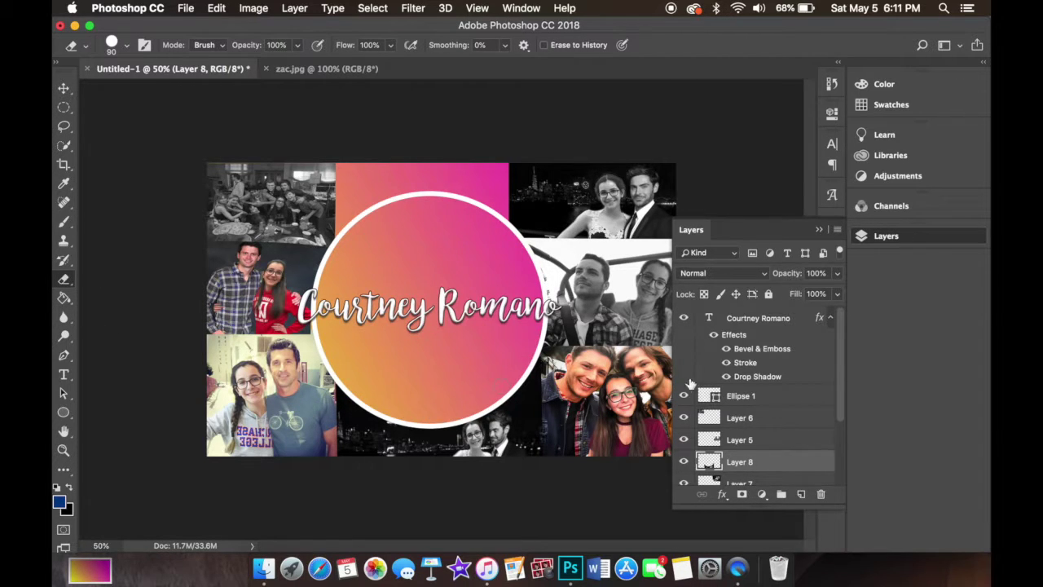
left_click(684, 395)
left_click(819, 229)
- Open jeff.jpg and tom.jpg together
key("v")
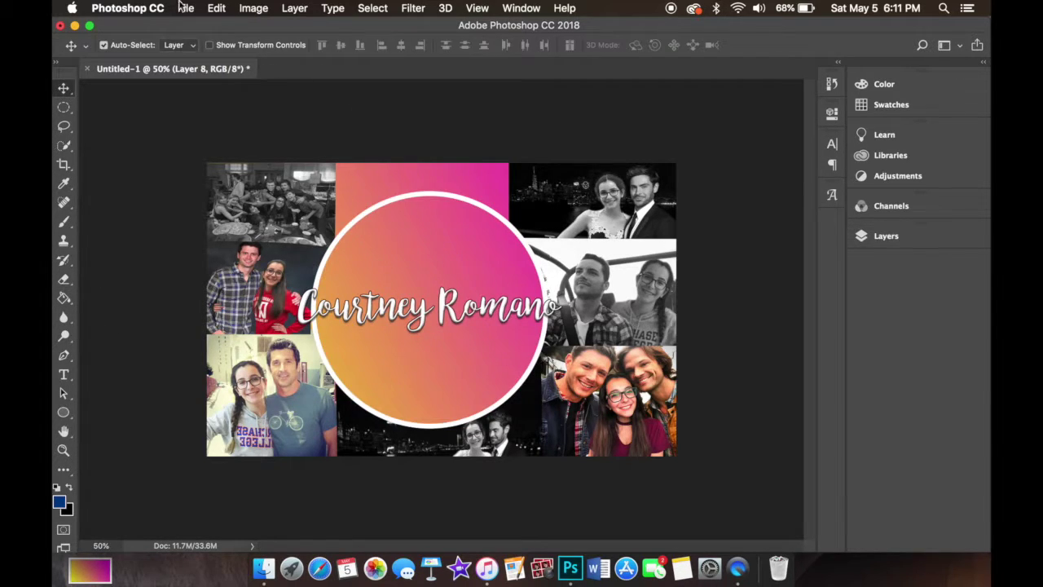
left_click(186, 8)
left_click(210, 37)
left_click(757, 174)
scroll(607, 314, "down", 5)
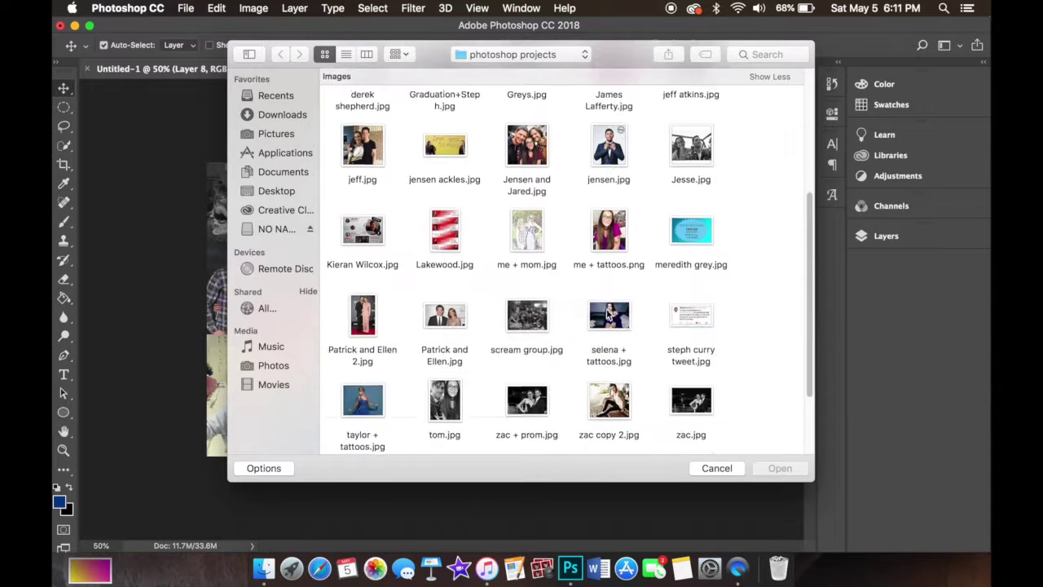
left_click(363, 146)
left_click(444, 399, "super")
key("Return")
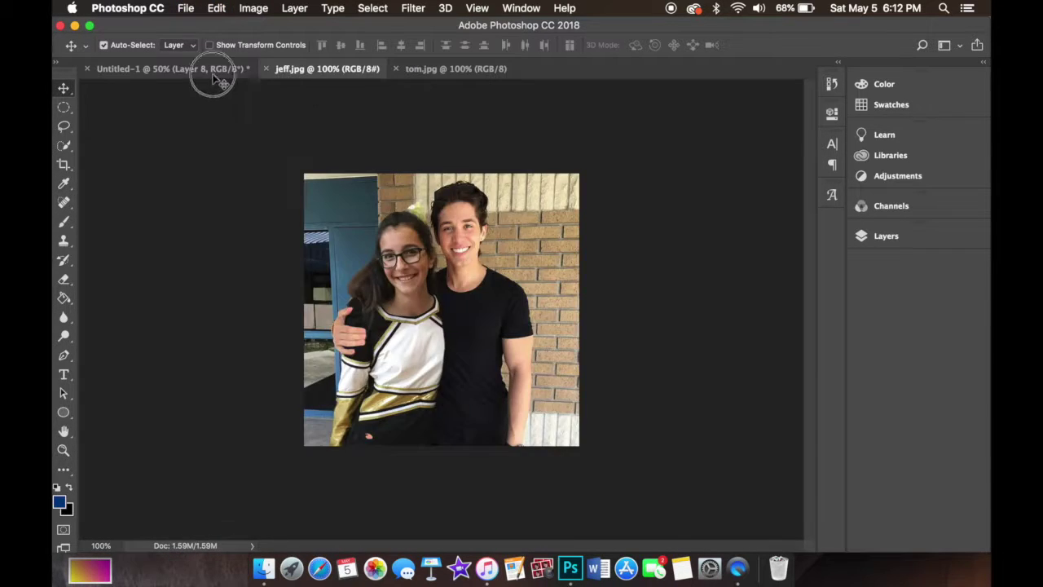
- Place the jeff photo in the top gap, shrink it, and erase its overlaps
left_click_drag(219, 79, 374, 204)
key("ctrl+t")
mouse_move(456, 274)
left_mouse_down()
mouse_move(432, 248)
mouse_move(420, 254)
left_mouse_up()
key("Return")
left_click(64, 279)
key("ctrl+t")
key("Return")
left_click(65, 88)
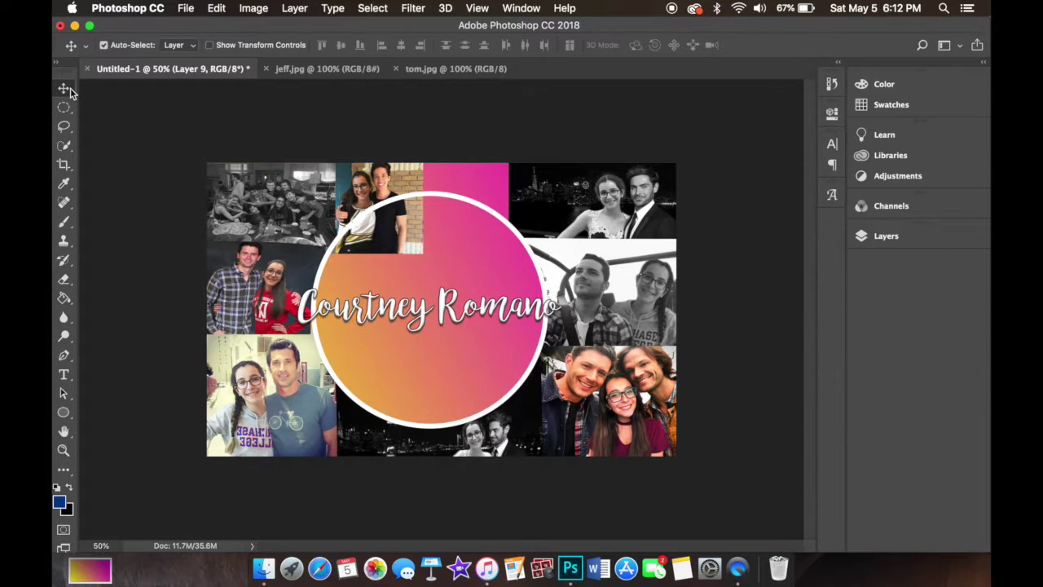
left_click(64, 279)
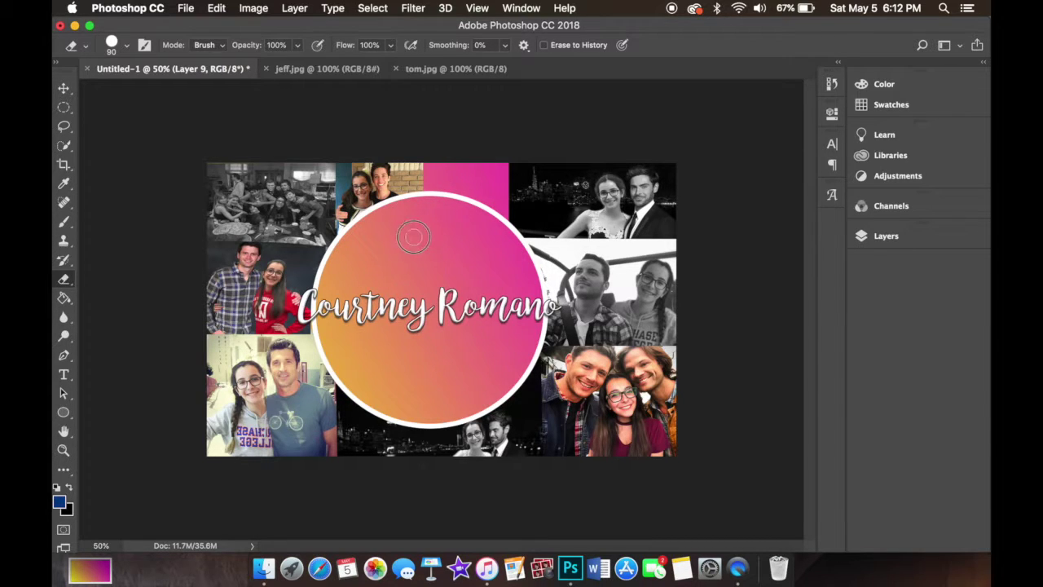
left_click(64, 88)
- Bring the tom photo into the banner, shrink it, and raise it to the top edge
left_click(421, 69)
left_click_drag(440, 309, 438, 266)
key("ctrl+t")
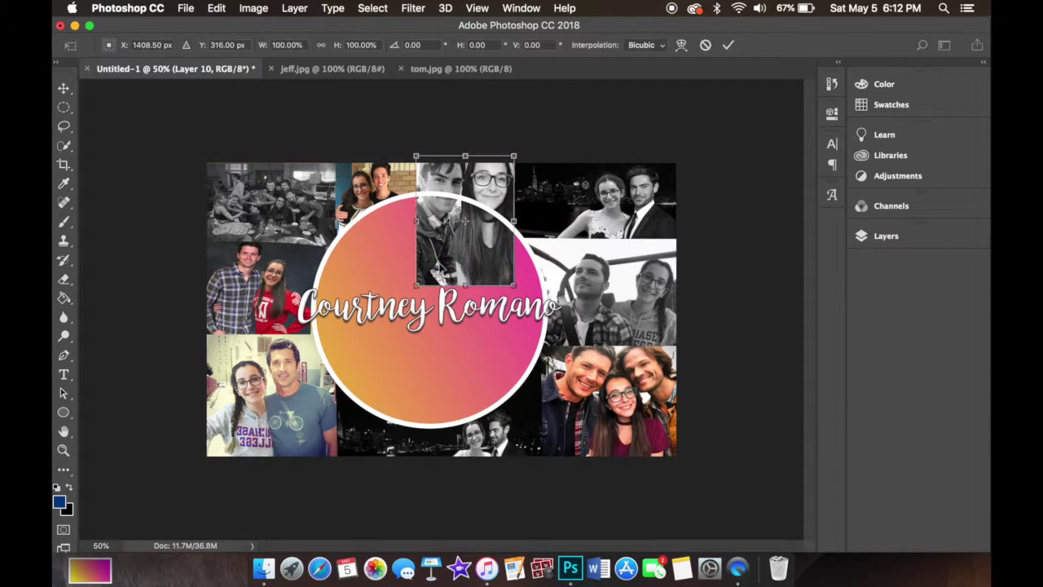
left_click_drag(417, 156, 444, 179)
mouse_move(467, 239)
left_mouse_down()
mouse_move(467, 223)
mouse_move(436, 202)
left_mouse_up()
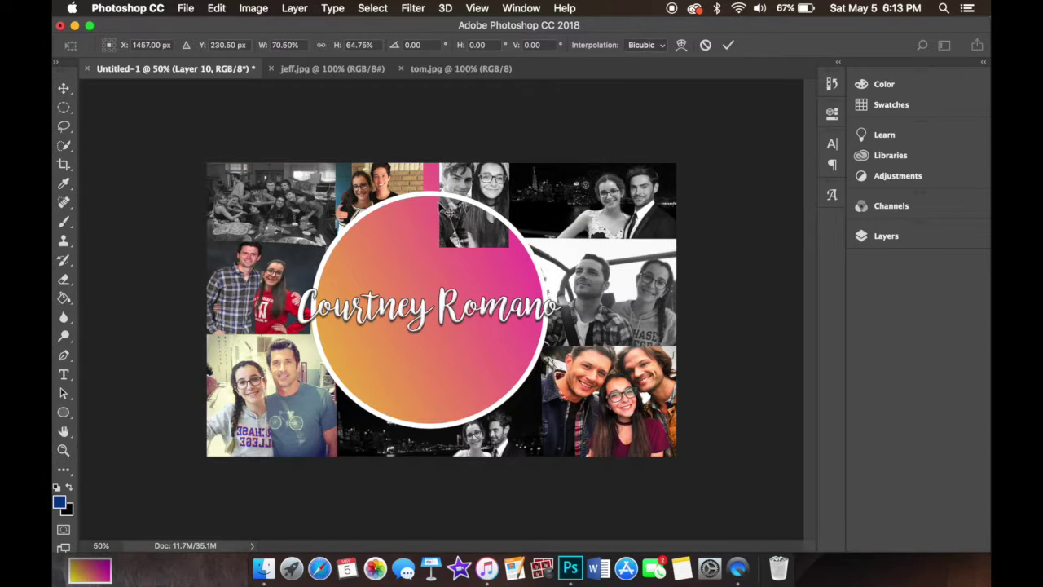
key("Return")
- Duplicate the jeff photo layer and shrink the tom photo slightly toward its top-left
left_click(437, 214)
key("ctrl+t")
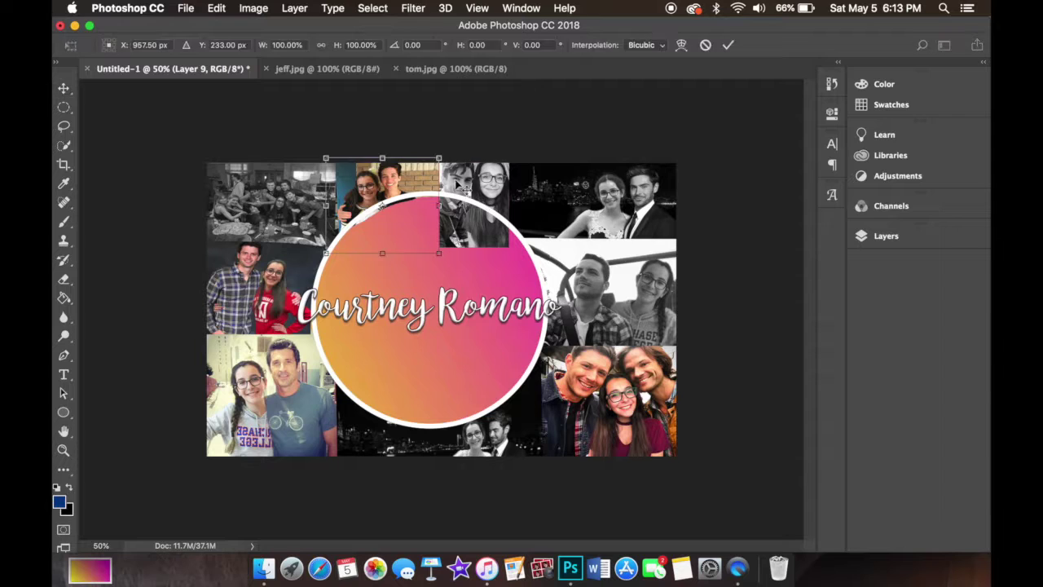
key("Return")
key("ctrl+j")
key("ctrl+t")
key("Return")
key("ctrl+t")
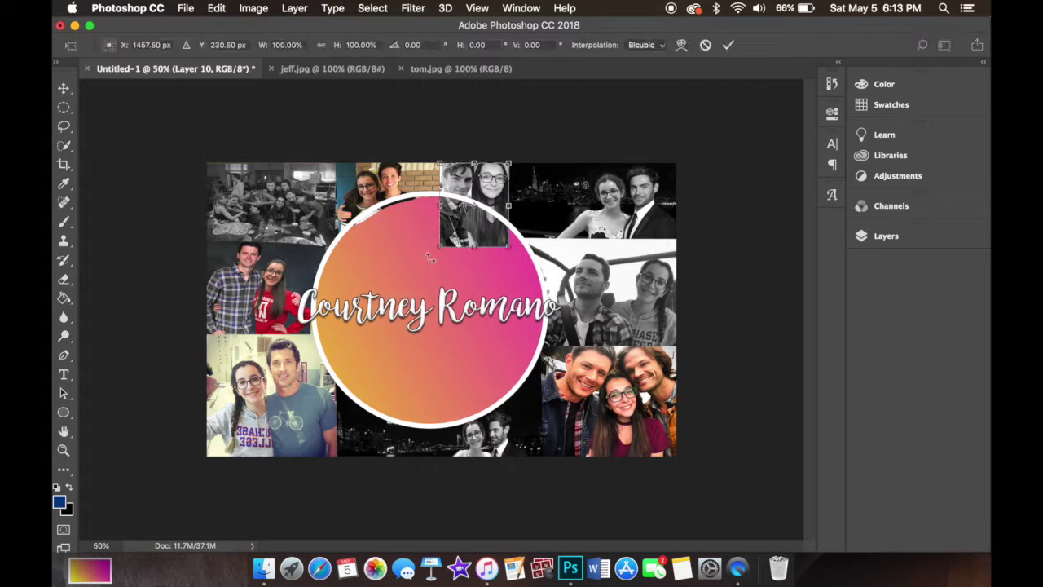
left_click_drag(508, 245, 503, 241)
key("Return")
- Erase the jeff and prom photos' overlaps around the ring
left_click(64, 278)
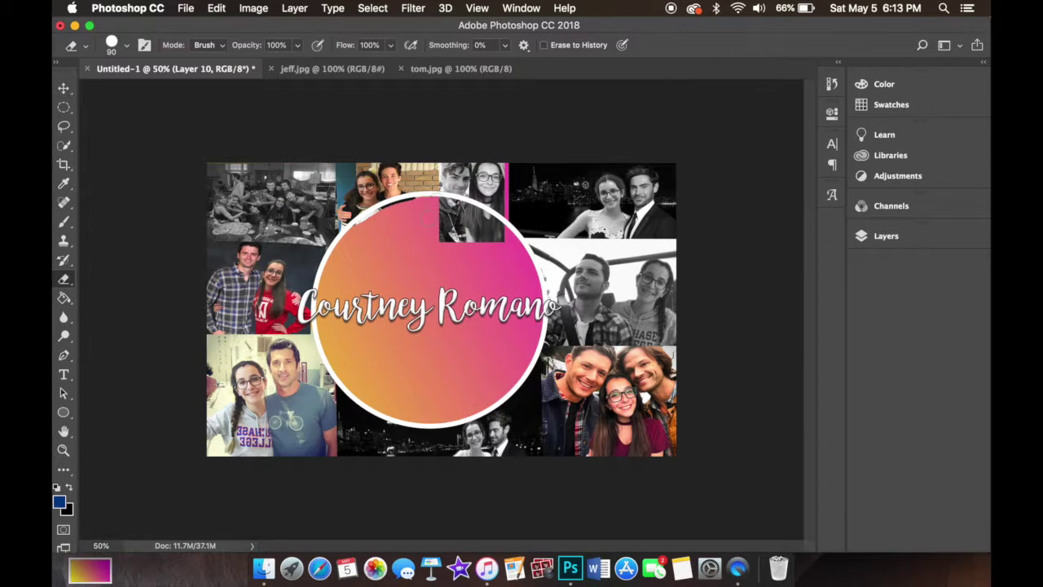
left_click(391, 192, "ctrl")
key("Return")
left_click(339, 190, "ctrl")
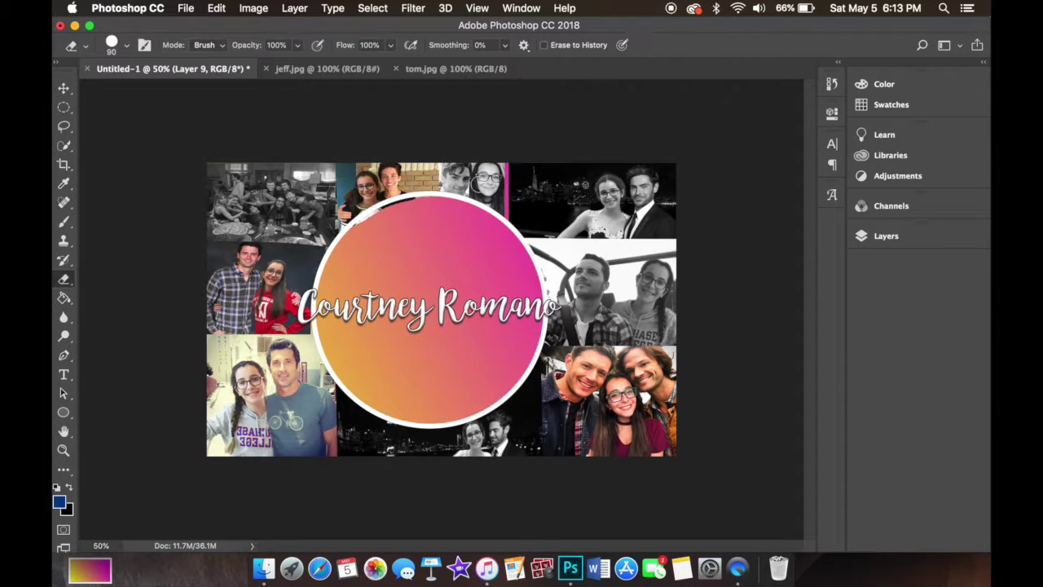
left_click(570, 203, "ctrl")
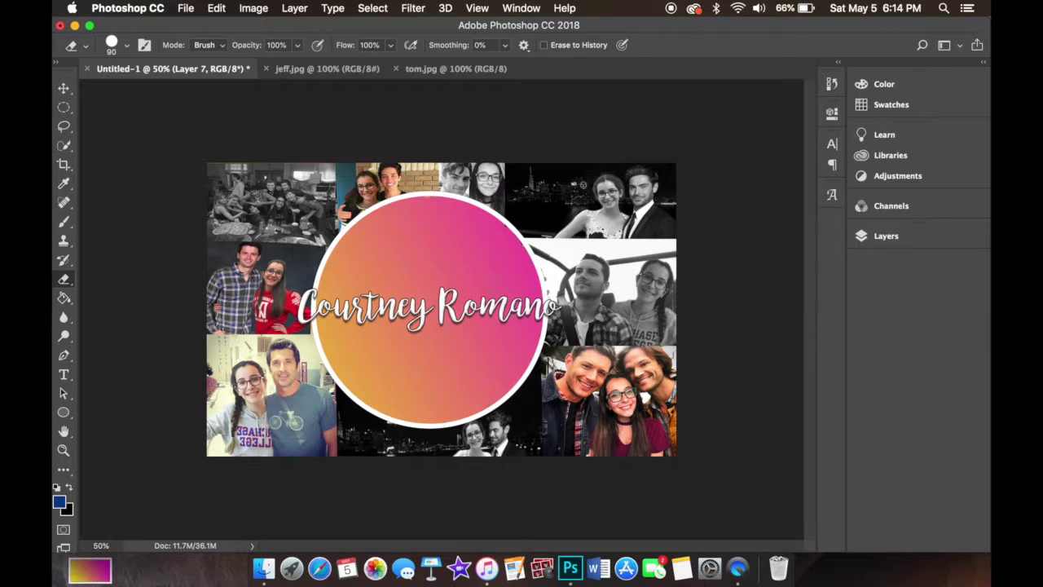
- Narrow the script name text and nudge it right and lower so it's centred inside the ring
left_click(428, 310, "ctrl")
key("ctrl+t")
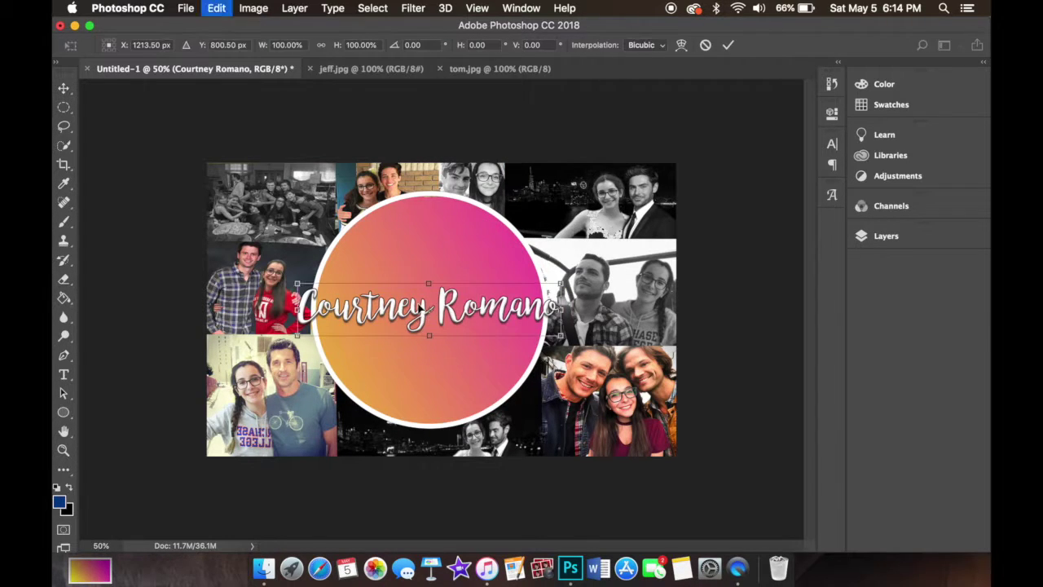
left_click_drag(363, 291, 383, 289)
key("Return")
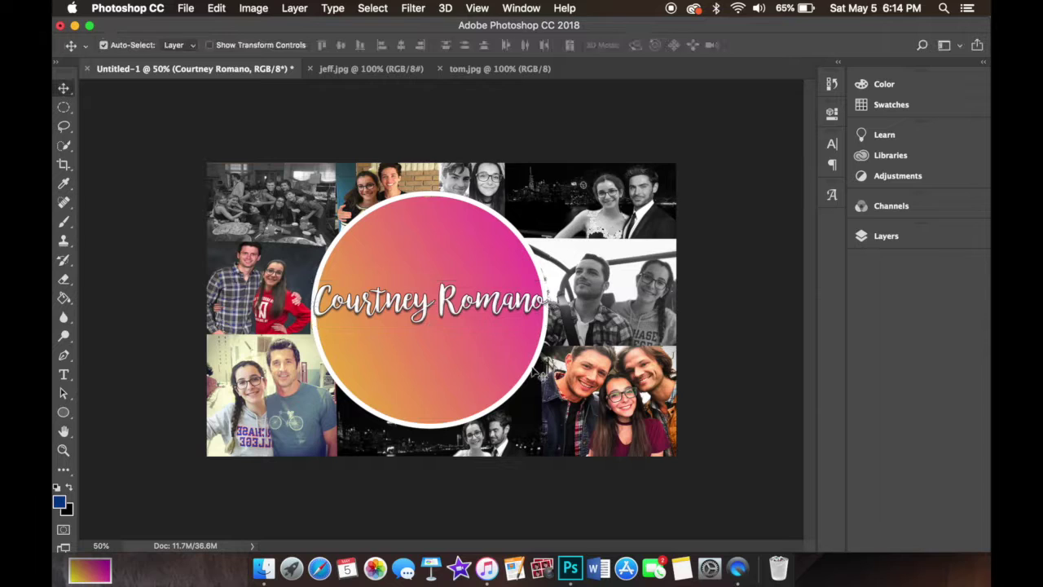
key("ctrl+t")
left_click_drag(313, 303, 317, 303)
left_click_drag(517, 308, 511, 308)
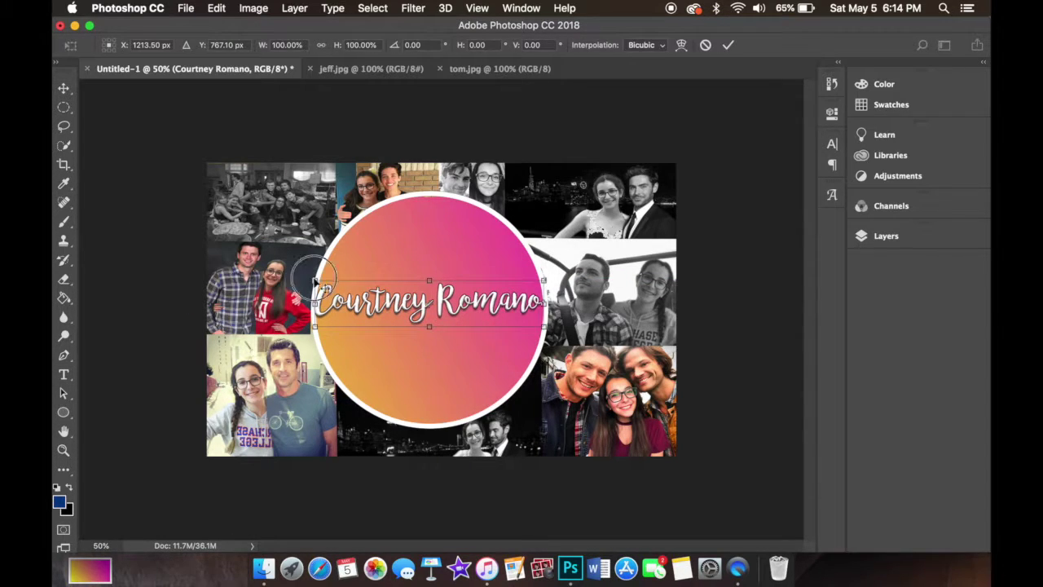
left_click_drag(366, 303, 375, 303)
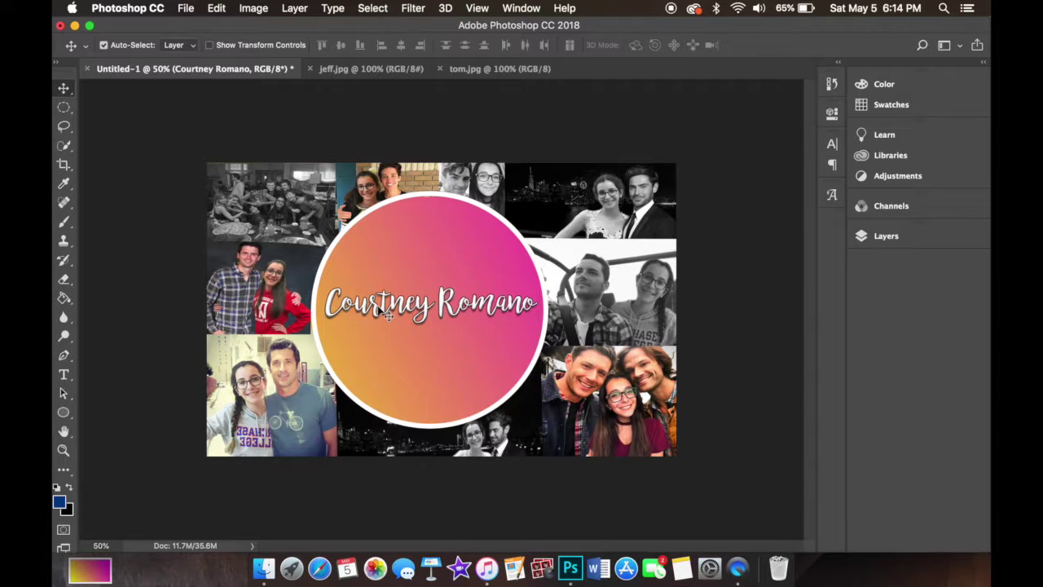
left_click_drag(388, 315, 389, 322)
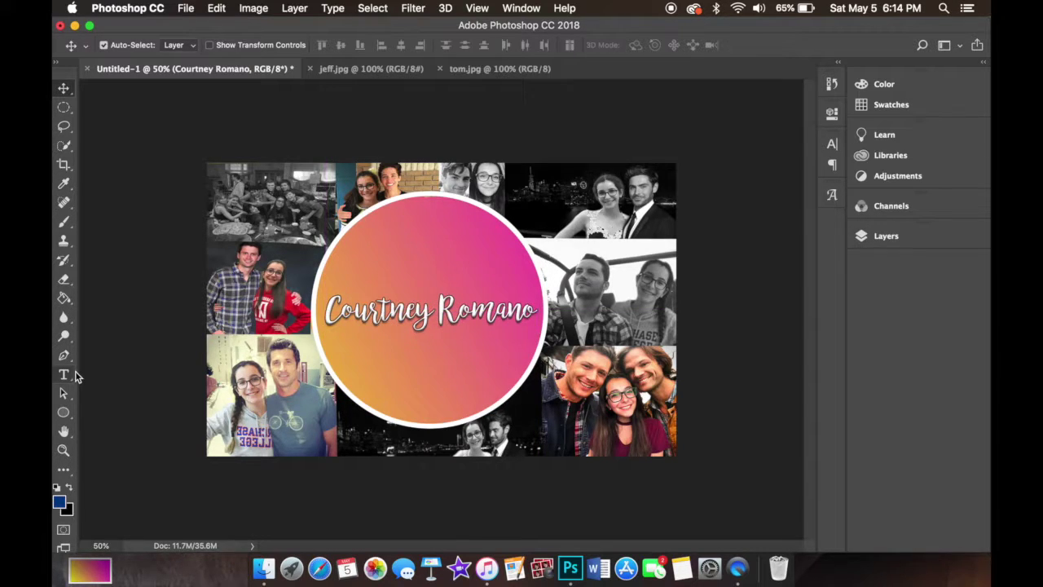
- Close the extra photo documents and add a Black & White adjustment to the collage
left_click(309, 68)
left_click(886, 236)
left_click(784, 418)
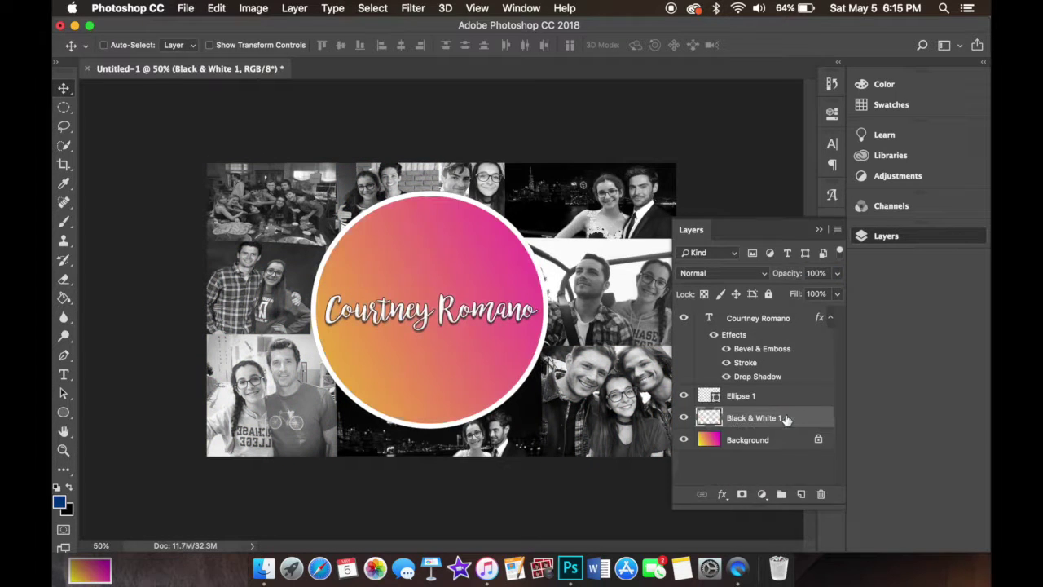
left_click(819, 229)
- Save the banner as a JPEG on the Desktop and hide Photoshop
left_click(186, 8)
left_click(203, 158)
left_click(537, 163)
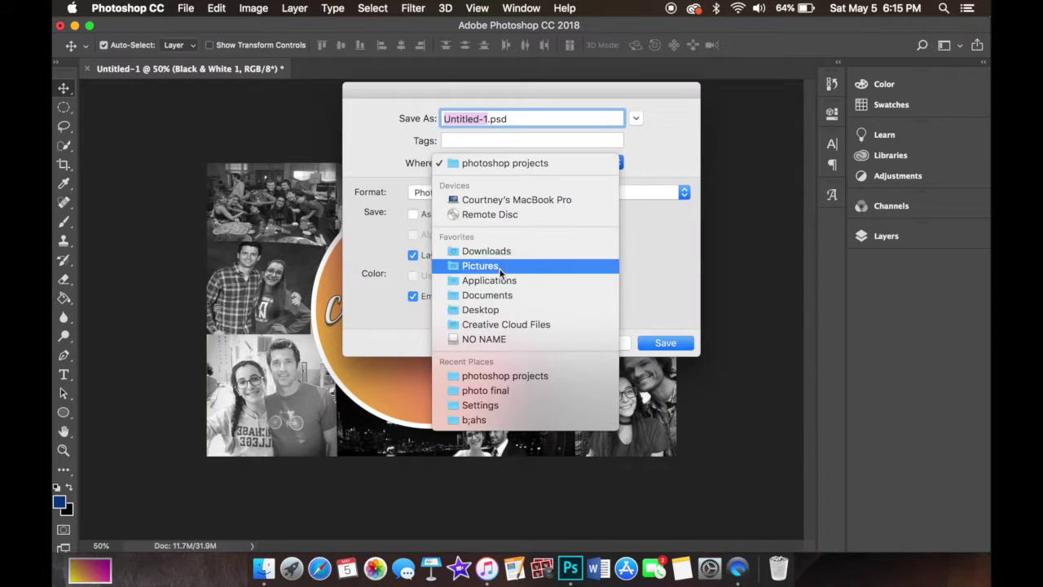
left_click(480, 309)
left_click(570, 192)
left_click(440, 278)
left_click(666, 342)
left_click(605, 140)
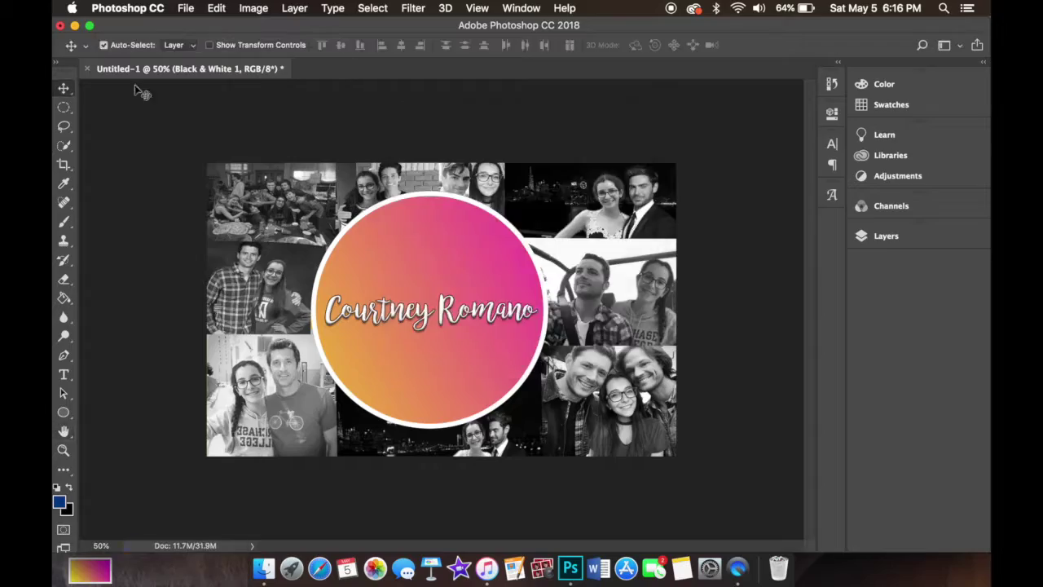
key("F11")
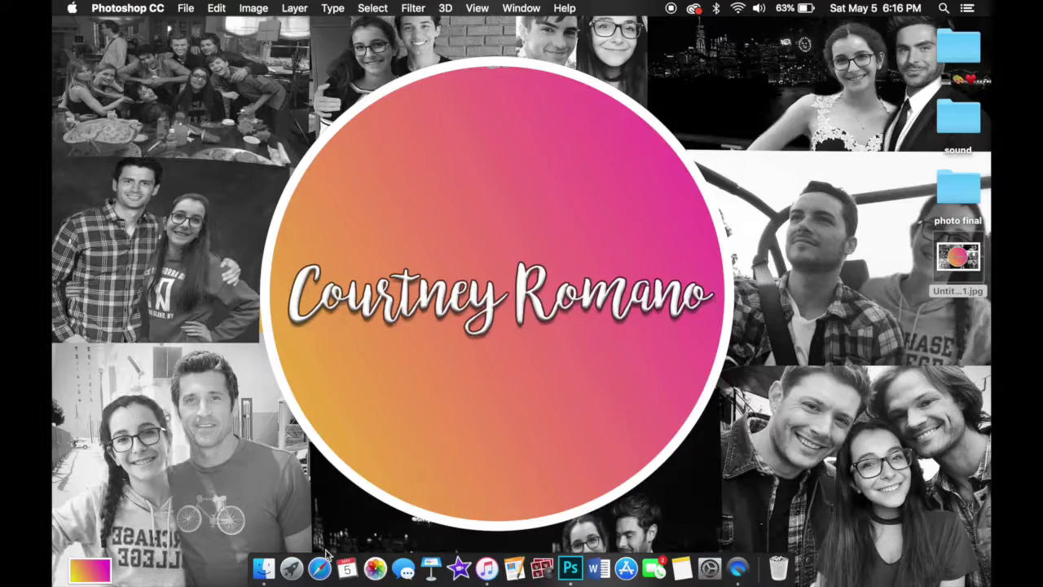